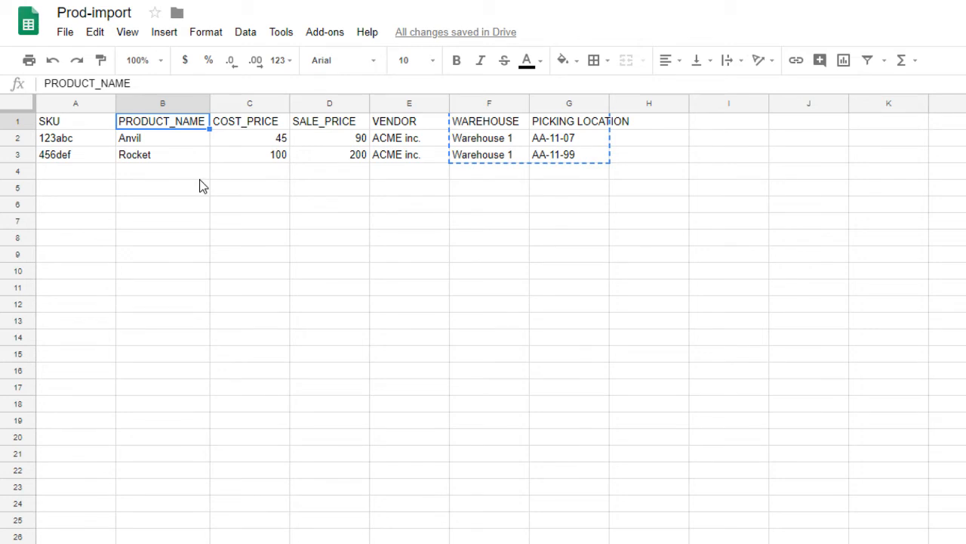
Review the product import sheet's column headers and the Anvil row's cost, sale price and vendor values
left_click(243, 143)
left_click(381, 143)
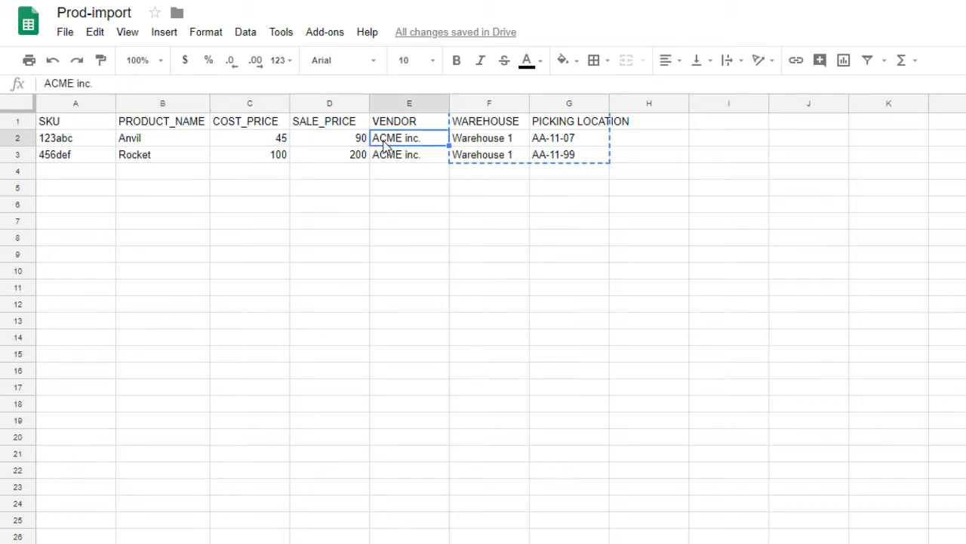
left_click(337, 140)
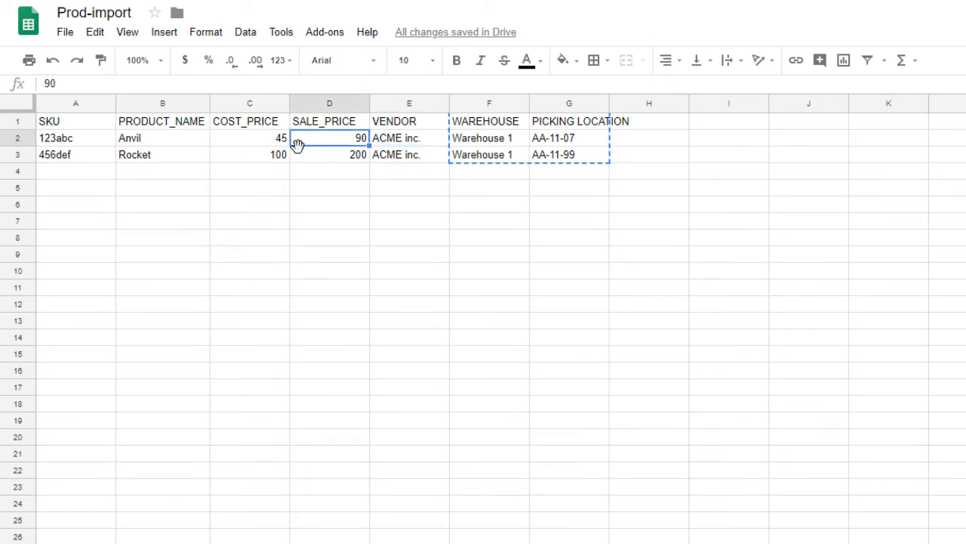
left_click(146, 125)
left_click(240, 125)
left_click(331, 126)
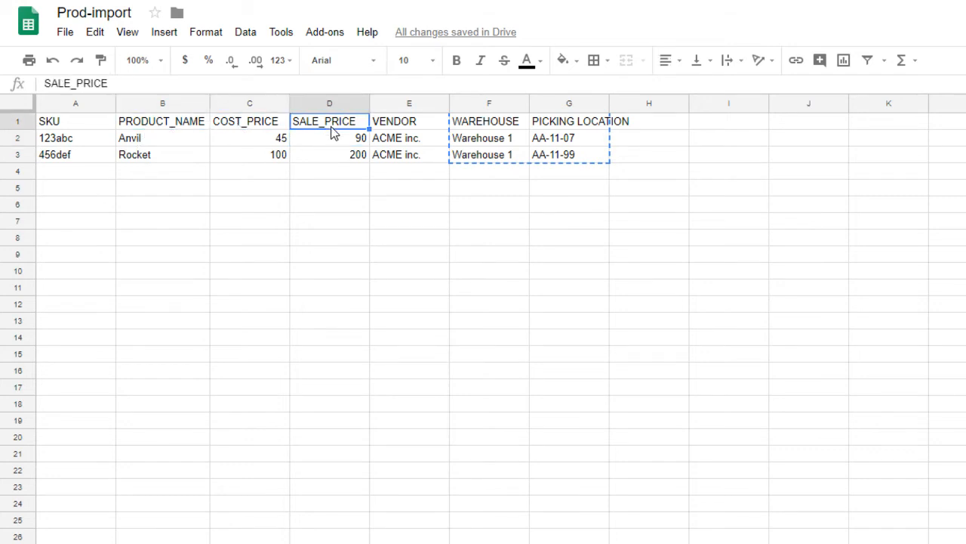
left_click(410, 126)
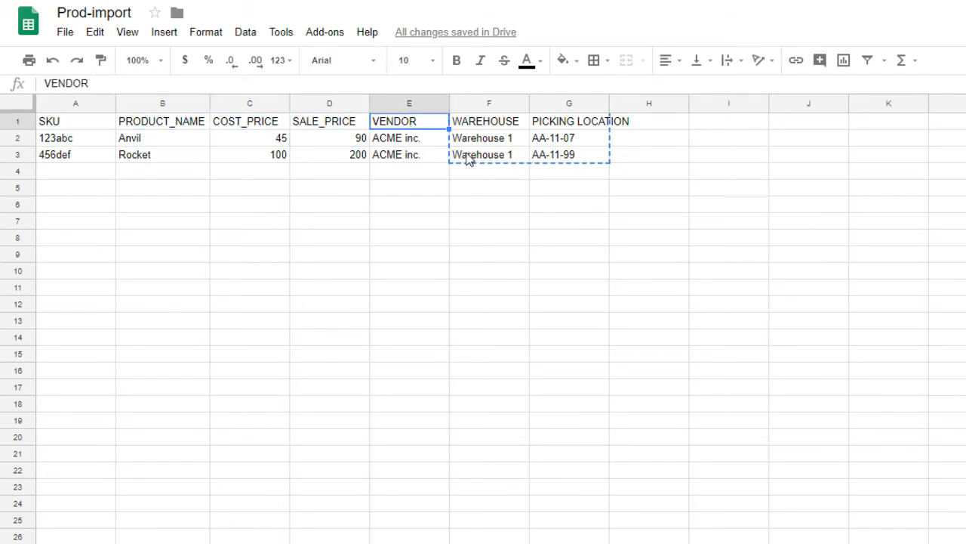
Rename the picking location column header in G1 to PICKING_LOCATION, replacing the space with an underscore
left_click(567, 126)
left_click(89, 83)
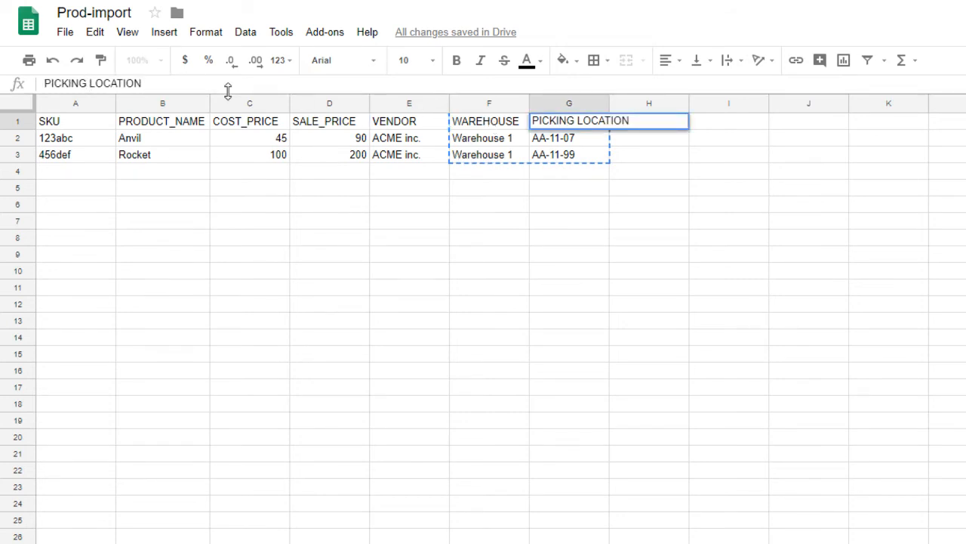
key("BackSpace")
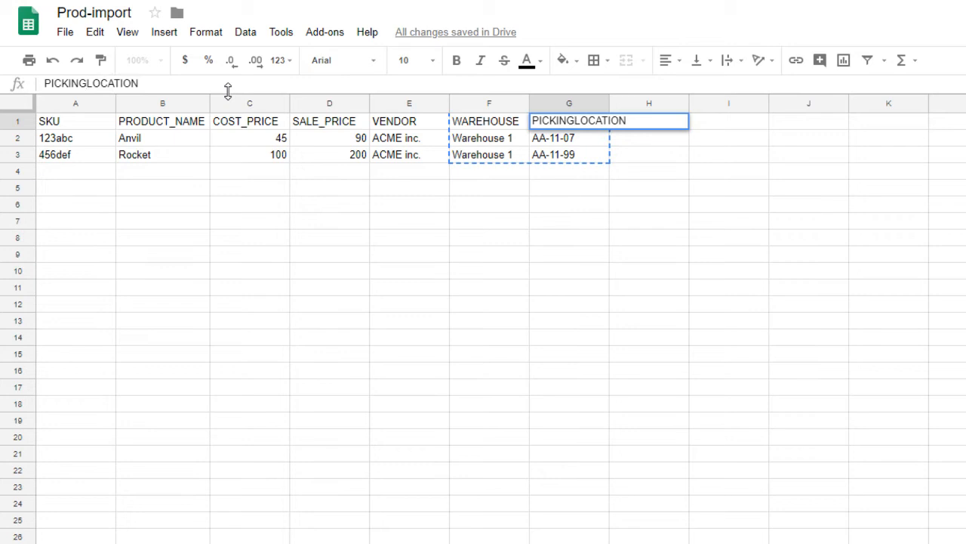
type("_")
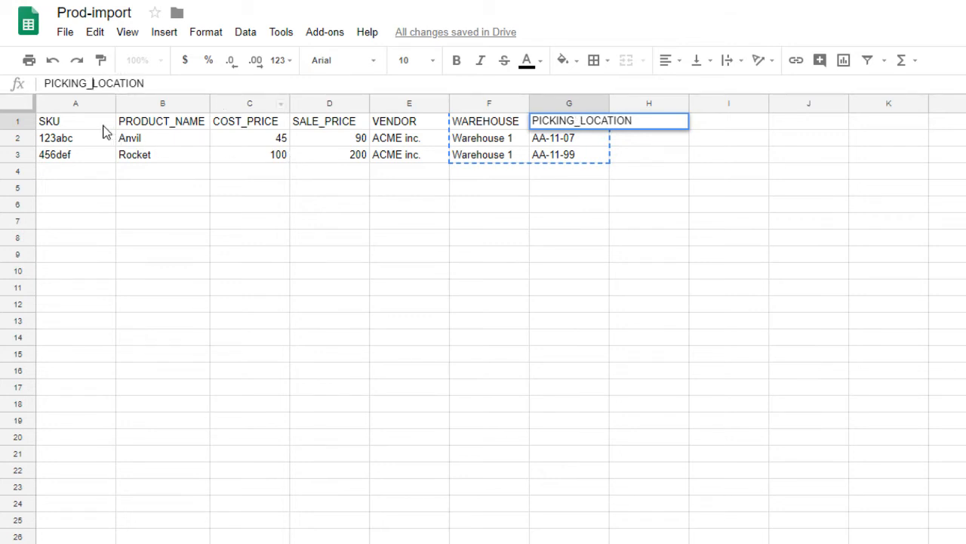
left_click(369, 354)
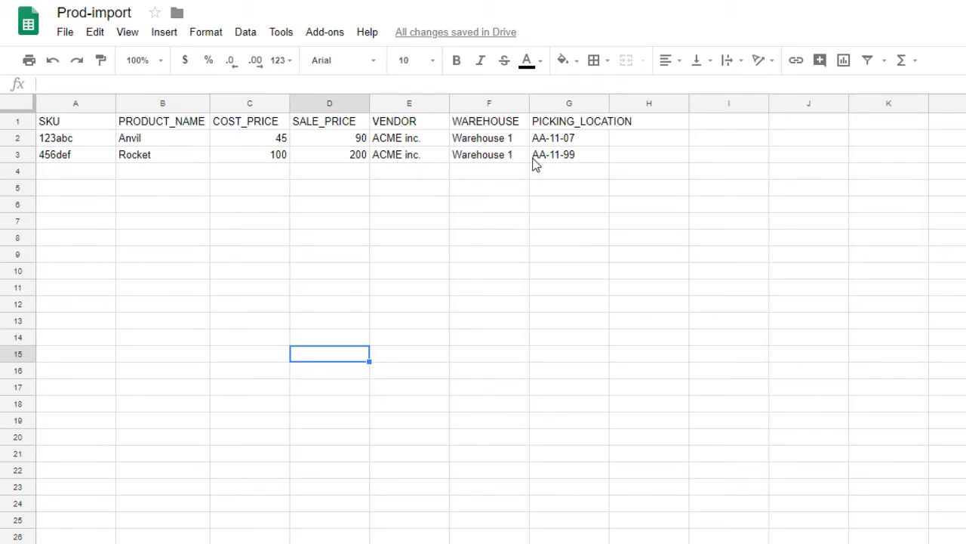
left_click_drag(588, 160, 63, 125)
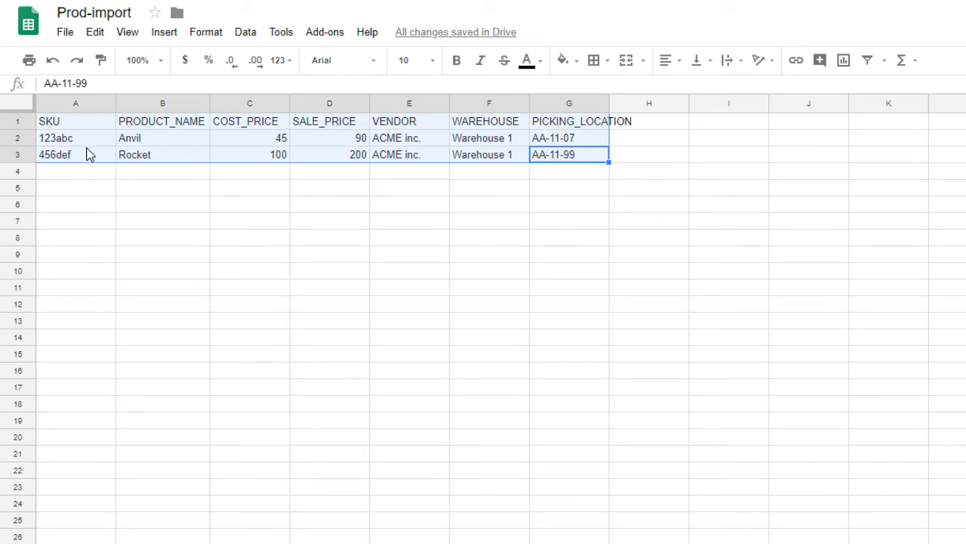
right_click(157, 152)
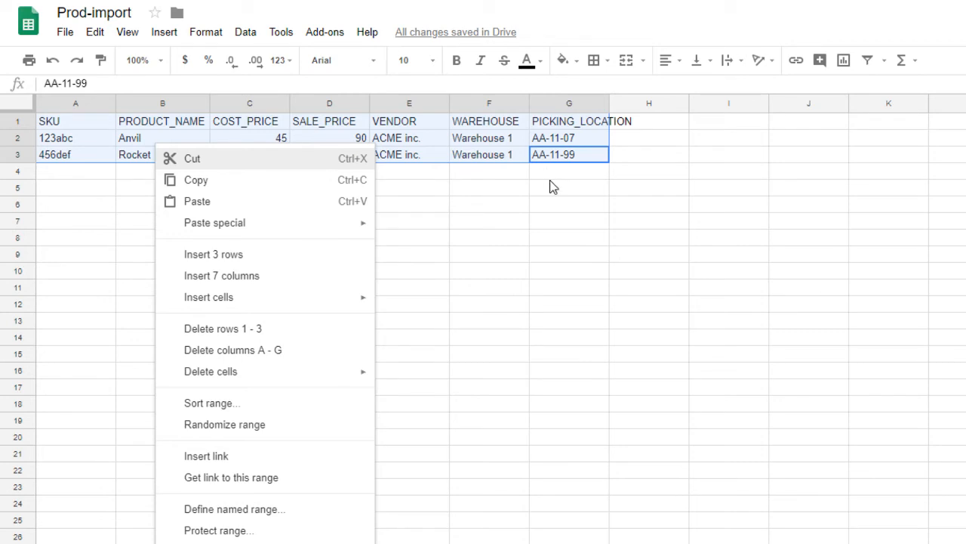
left_click(672, 155)
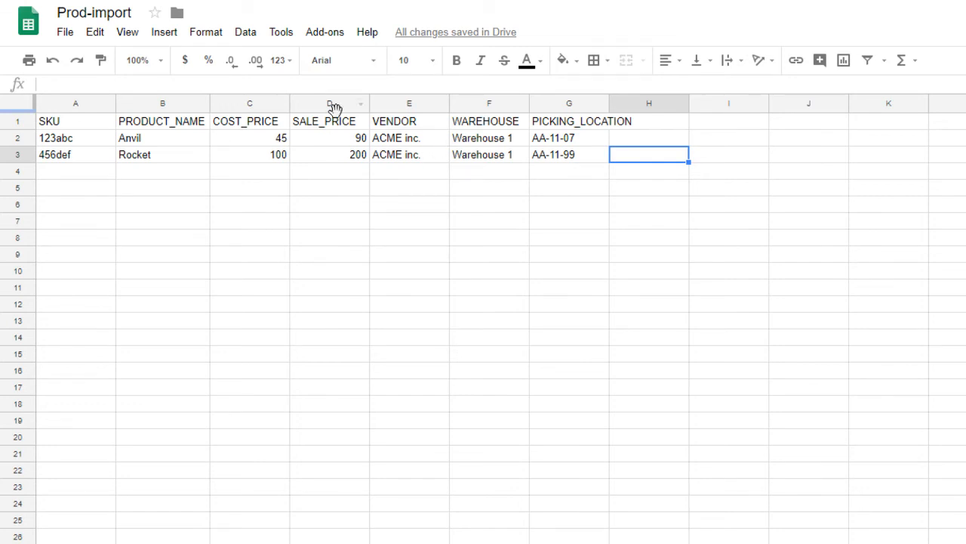
Highlight the price and vendor columns, the SKU and name columns, and the warehouse and picking location columns for review
left_click_drag(265, 127, 383, 156)
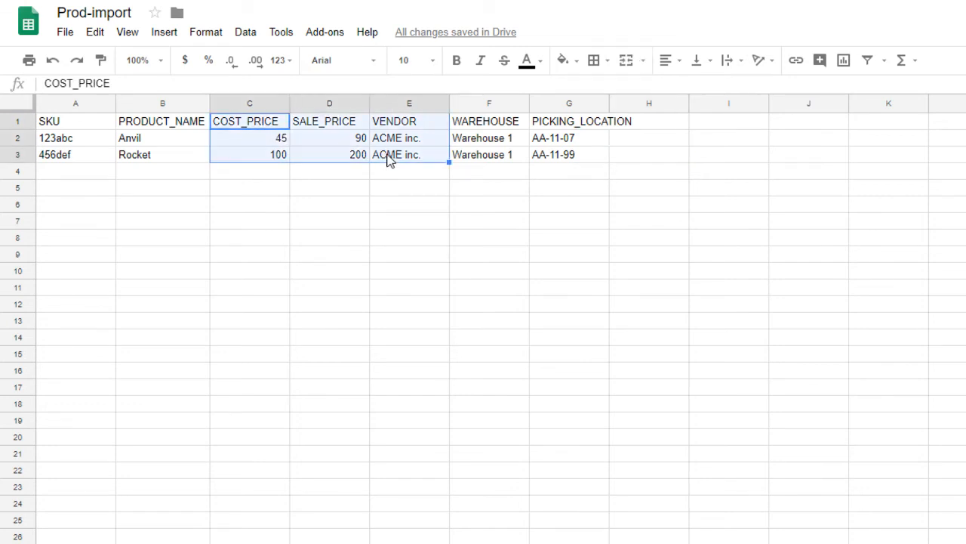
left_click(85, 126)
left_click_drag(84, 130, 134, 157)
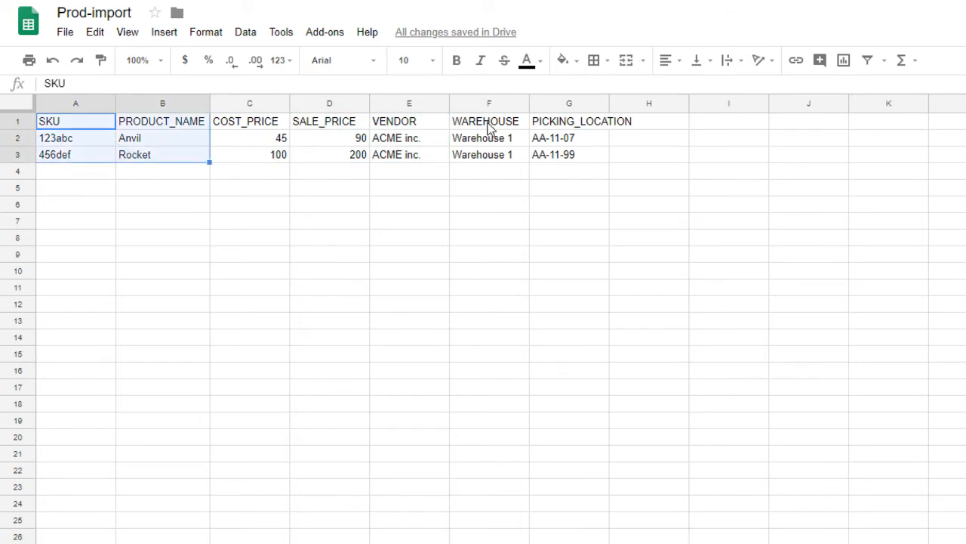
left_click_drag(490, 124, 557, 158)
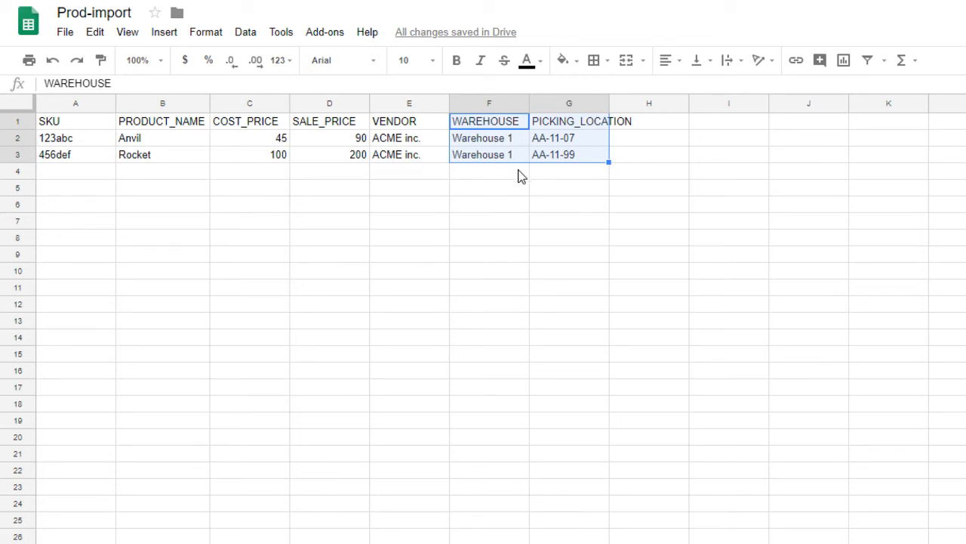
Examine the warehouse and picking location entries of the Anvil and Rocket rows, and the Anvil's SKU
left_click(515, 125)
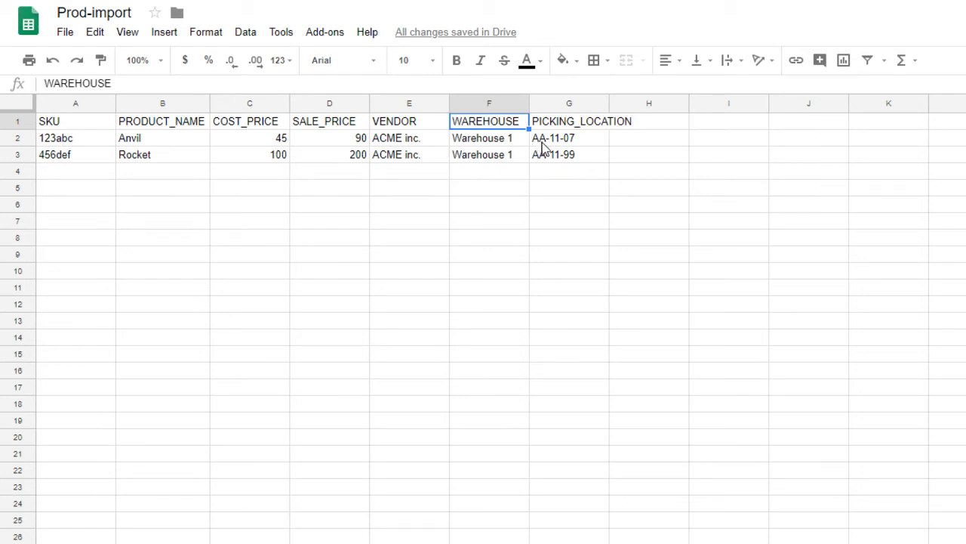
left_click(578, 144)
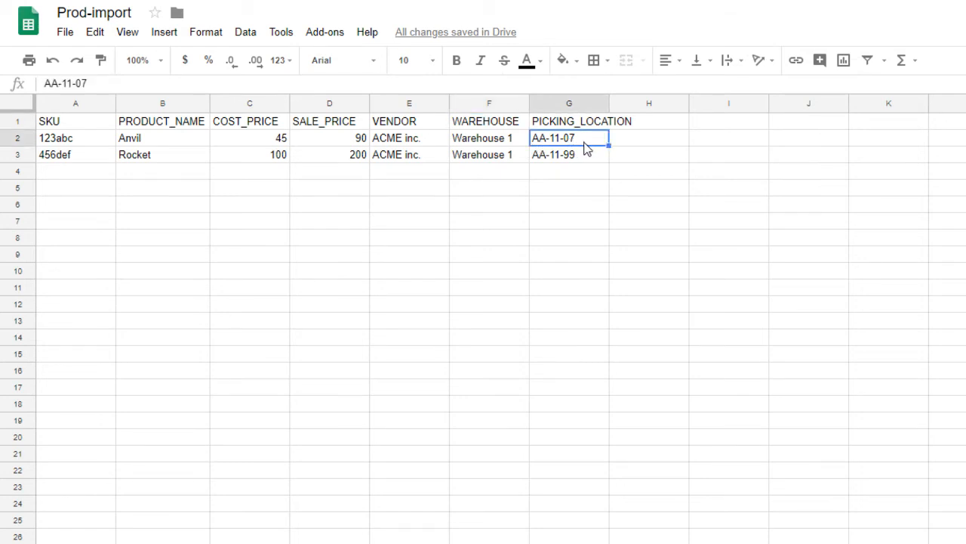
left_click(503, 143)
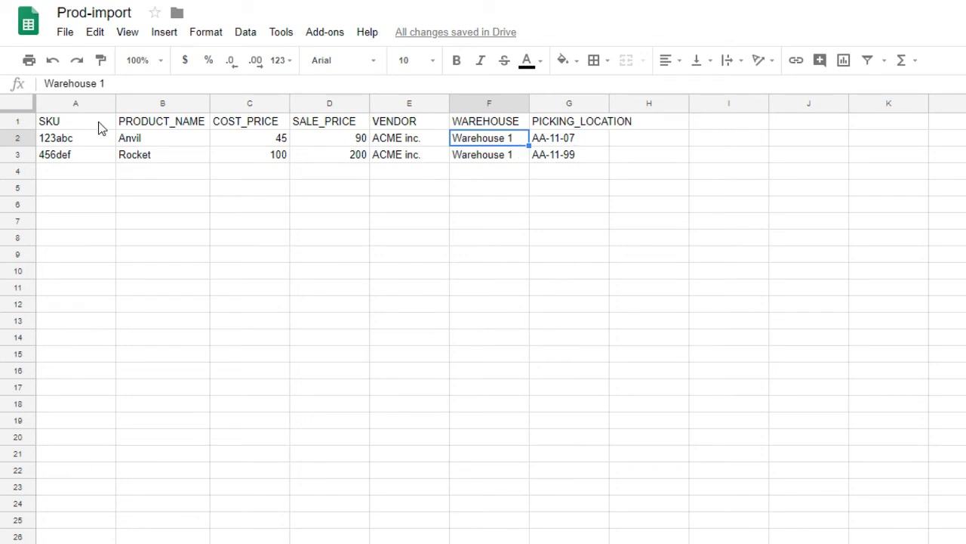
left_click(591, 143)
left_click(588, 160)
left_click(513, 142)
left_click(521, 159)
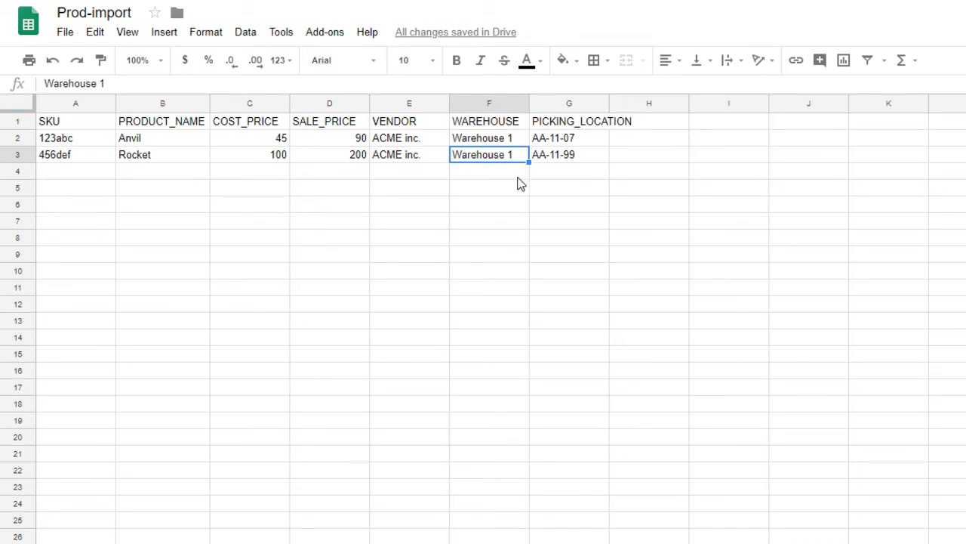
left_click(563, 141)
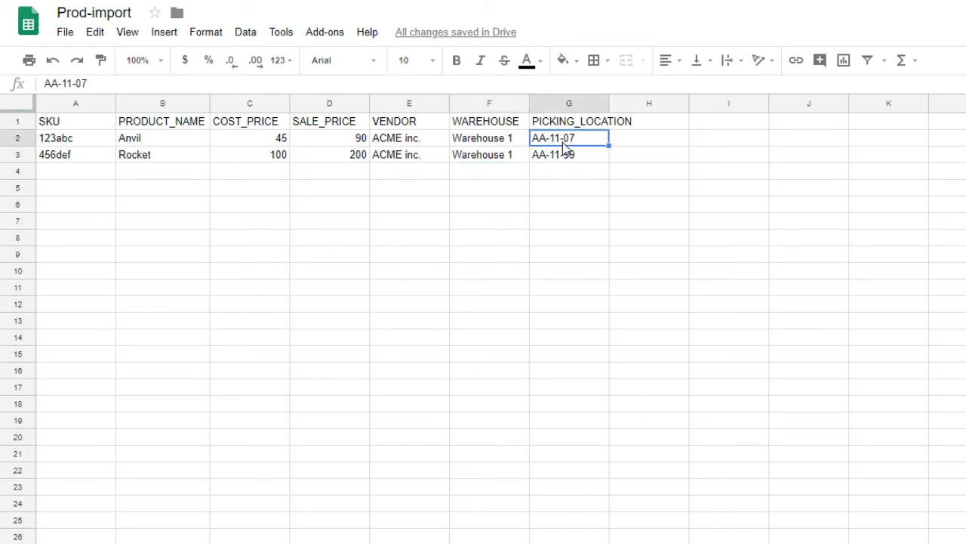
left_click(509, 146)
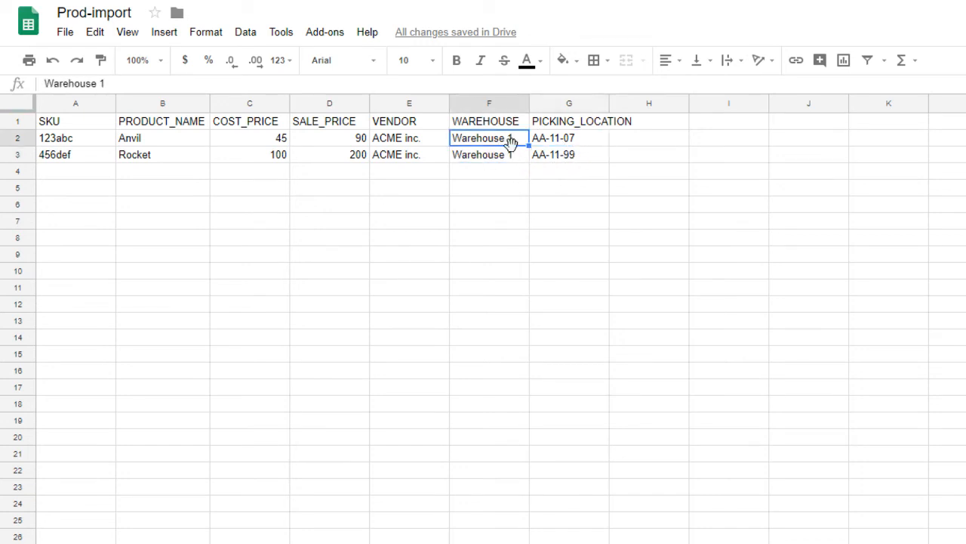
left_click(577, 143)
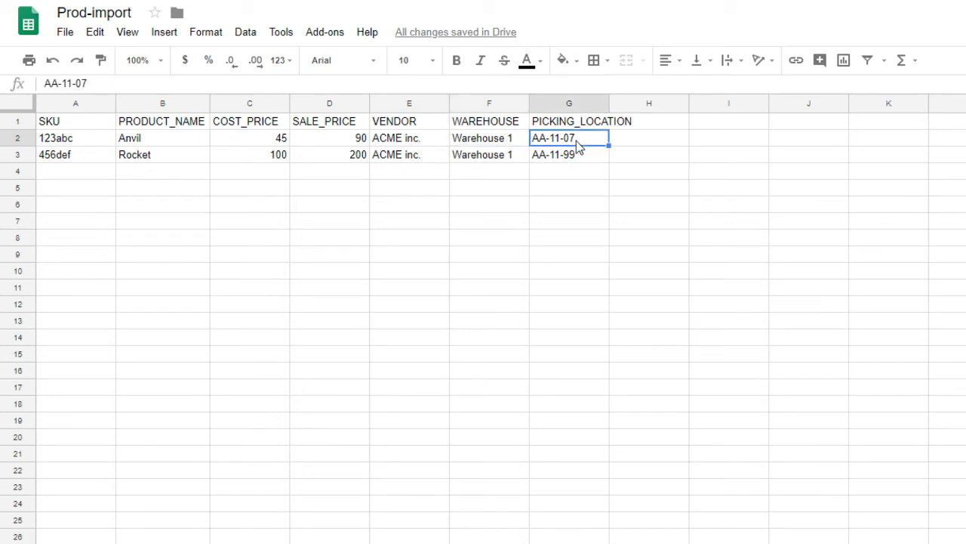
left_click(523, 144)
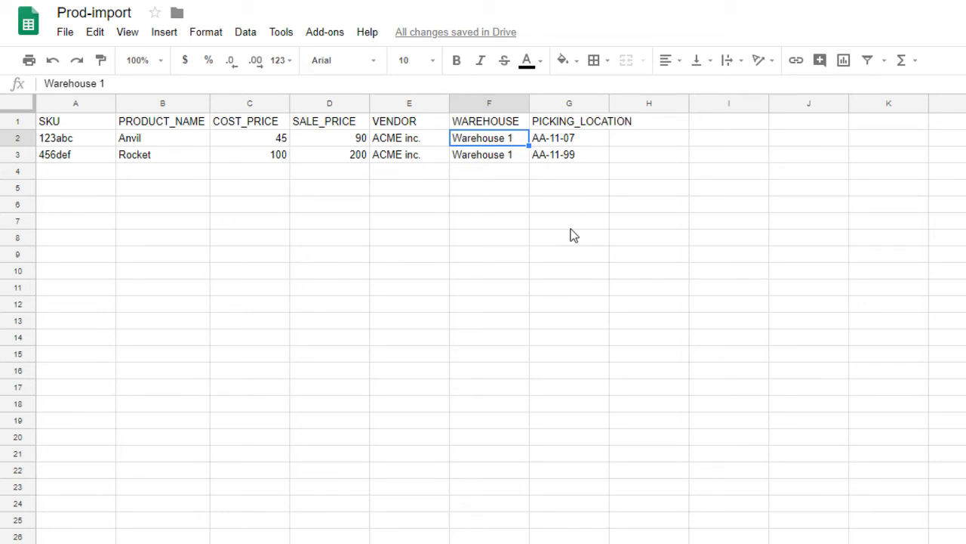
left_click(593, 144)
left_click(593, 156)
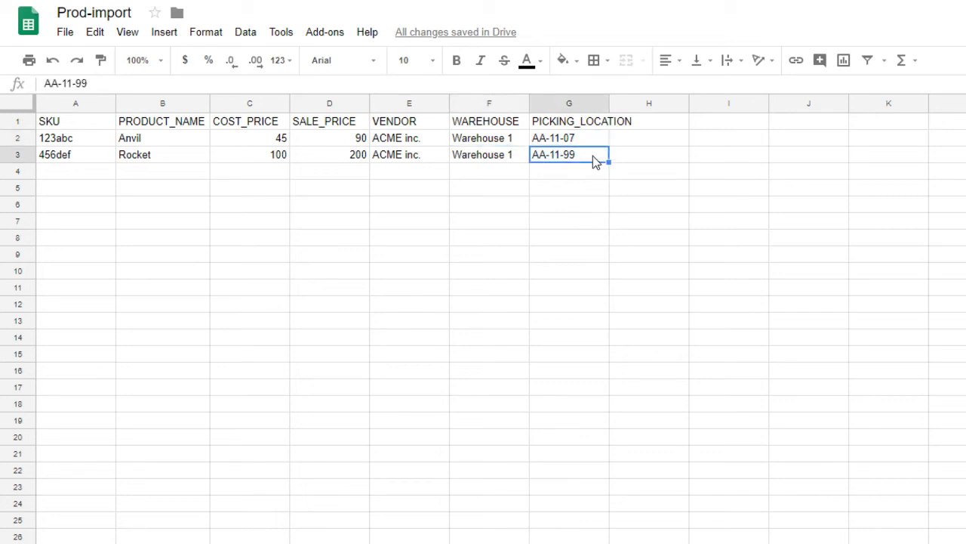
left_click(595, 141)
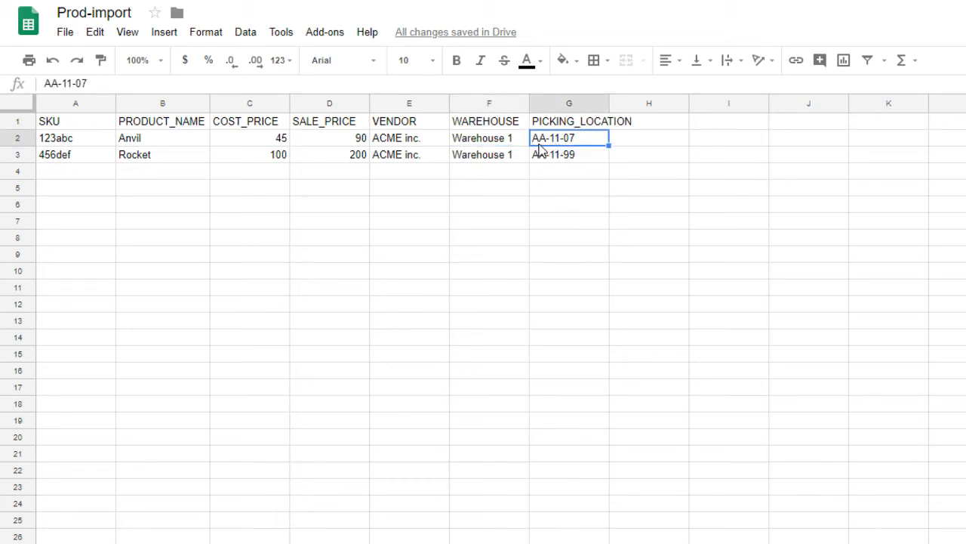
left_click(588, 159)
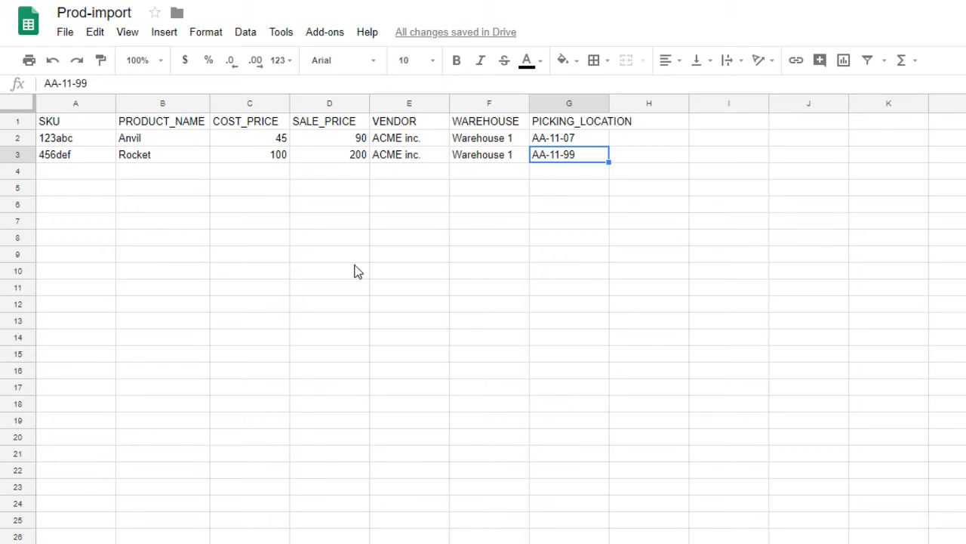
left_click(91, 141)
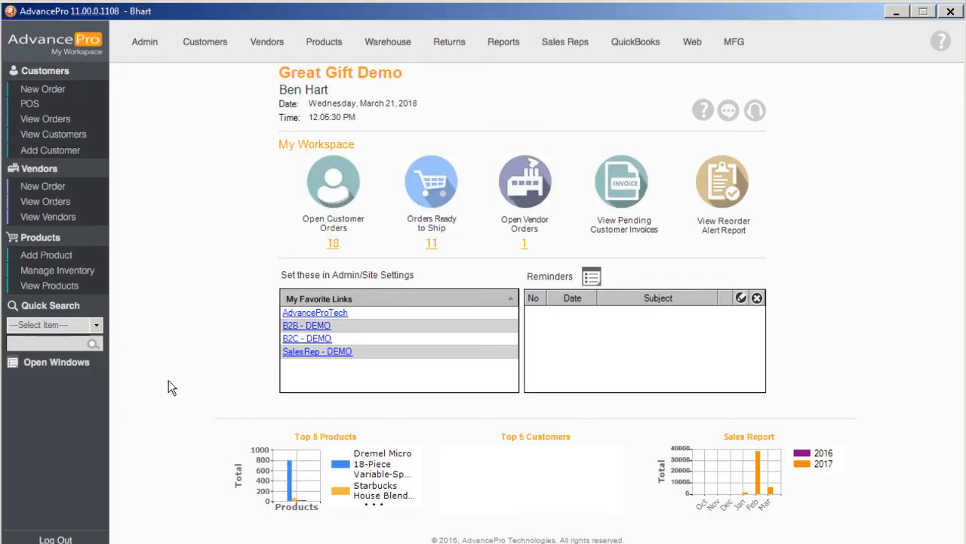
Switch to AdvancePro and open the Products Import tool from the Excel import/export utilities
left_click(147, 47)
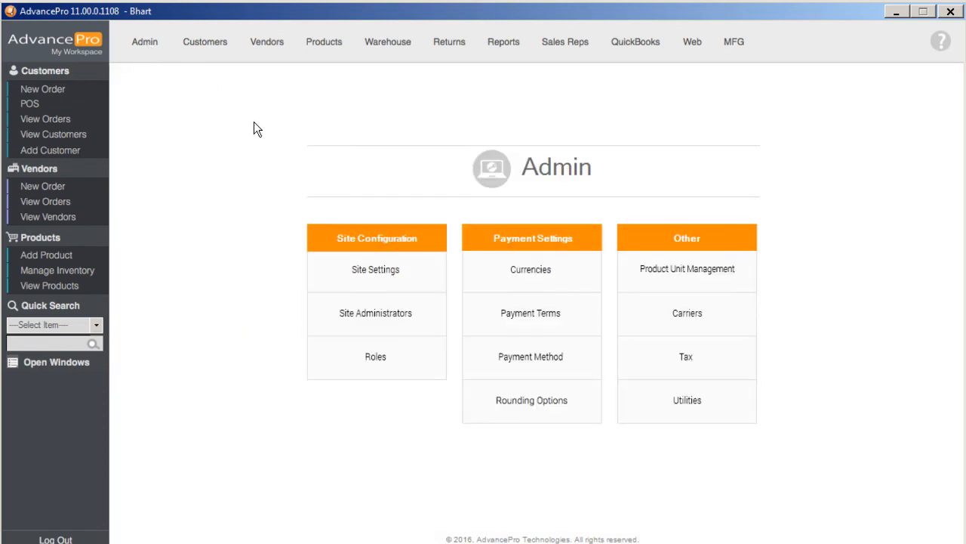
left_click(702, 402)
left_click(403, 91)
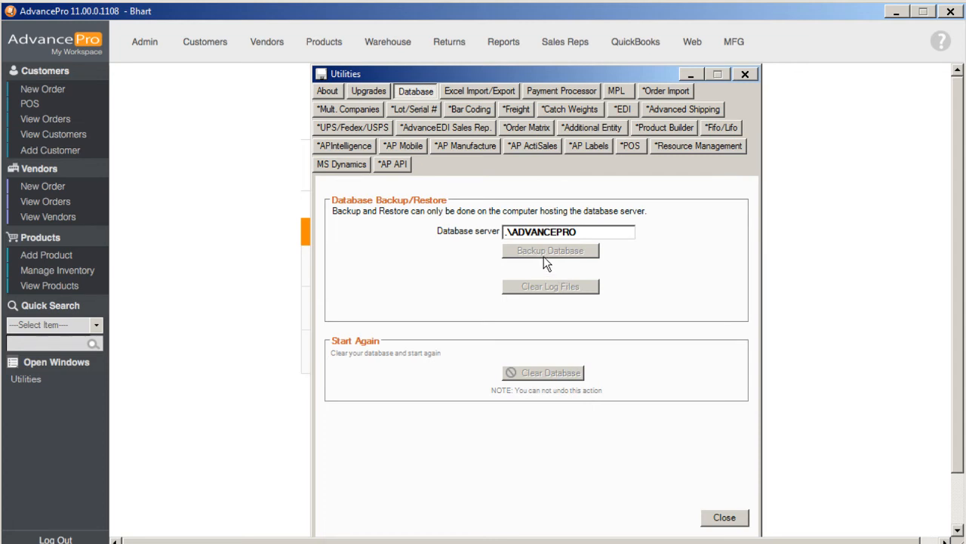
left_click(476, 93)
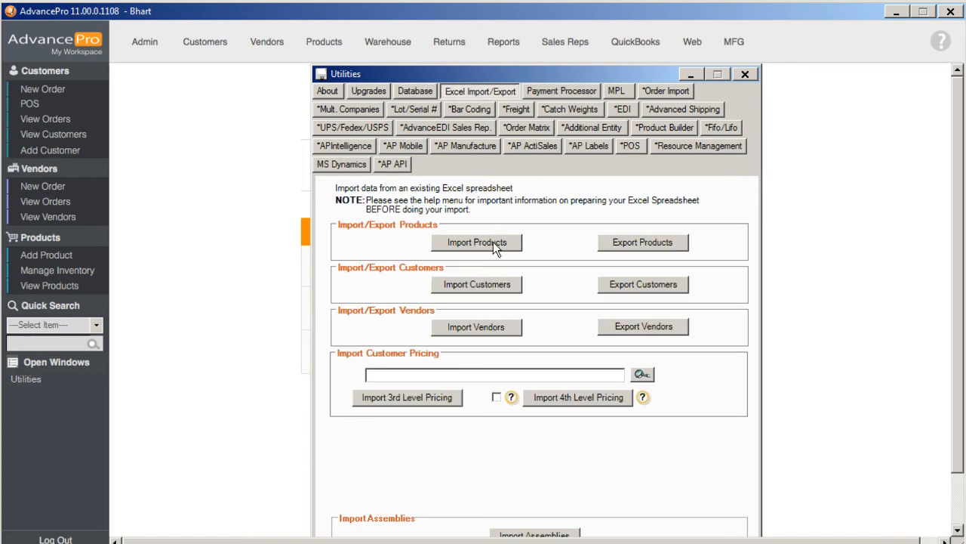
left_click(445, 242)
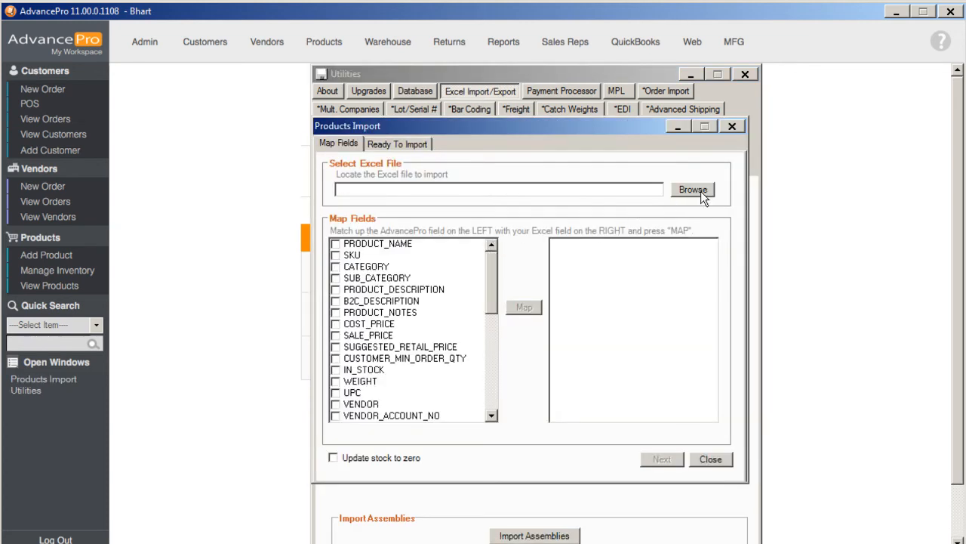
Load the Prod-import workbook from the APTU folder as the Excel file to import
left_click(693, 190)
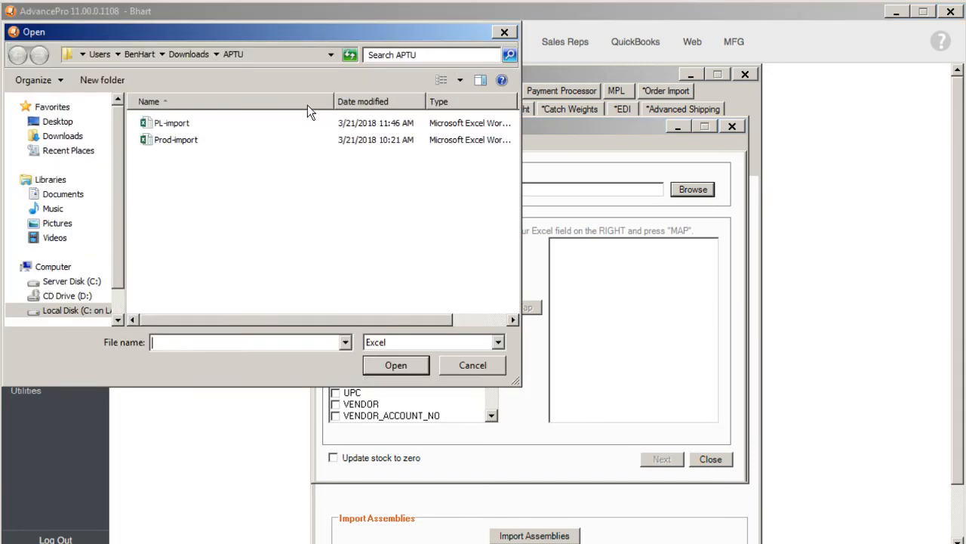
left_click(177, 141)
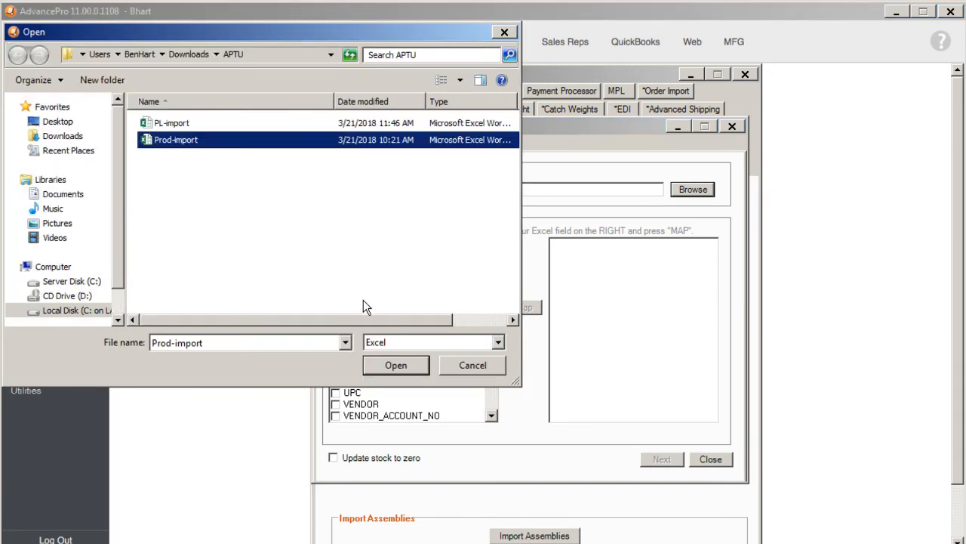
left_click(396, 366)
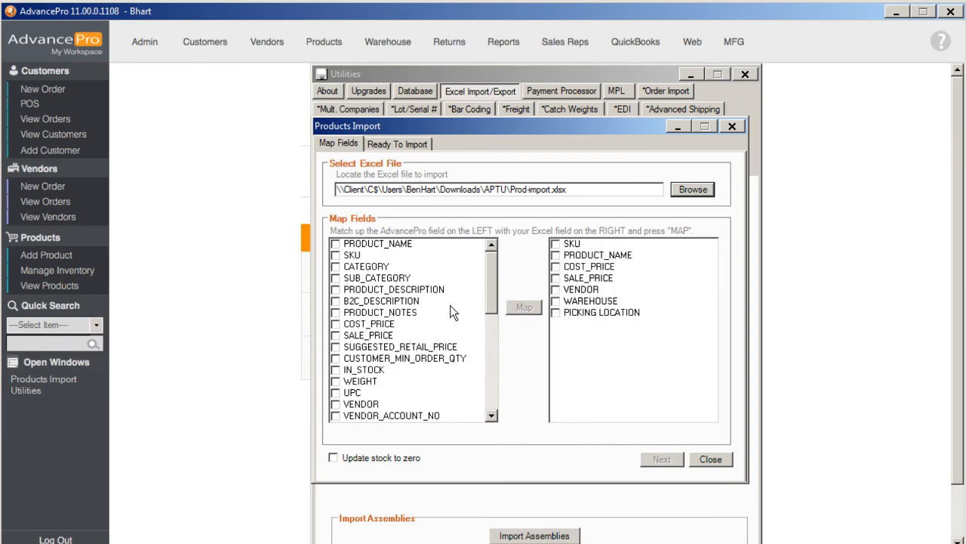
Map the spreadsheet's SKU and PRODUCT_NAME columns to the matching AdvancePro fields
left_click(556, 244)
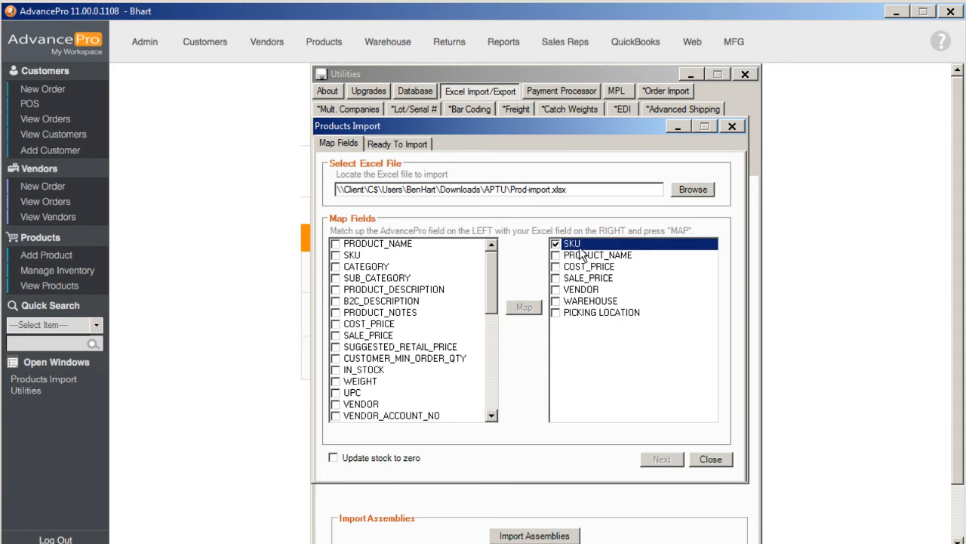
left_click(336, 256)
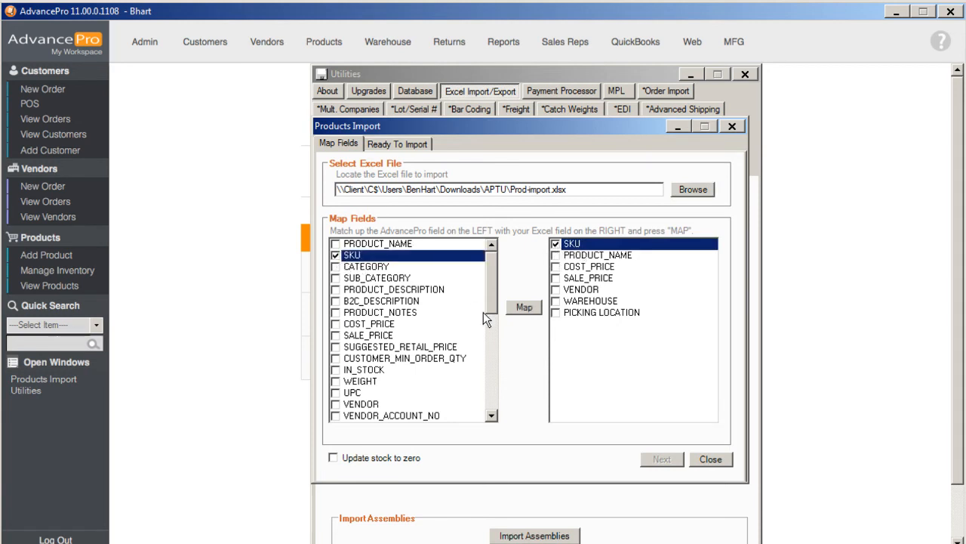
left_click(514, 308)
left_click(556, 244)
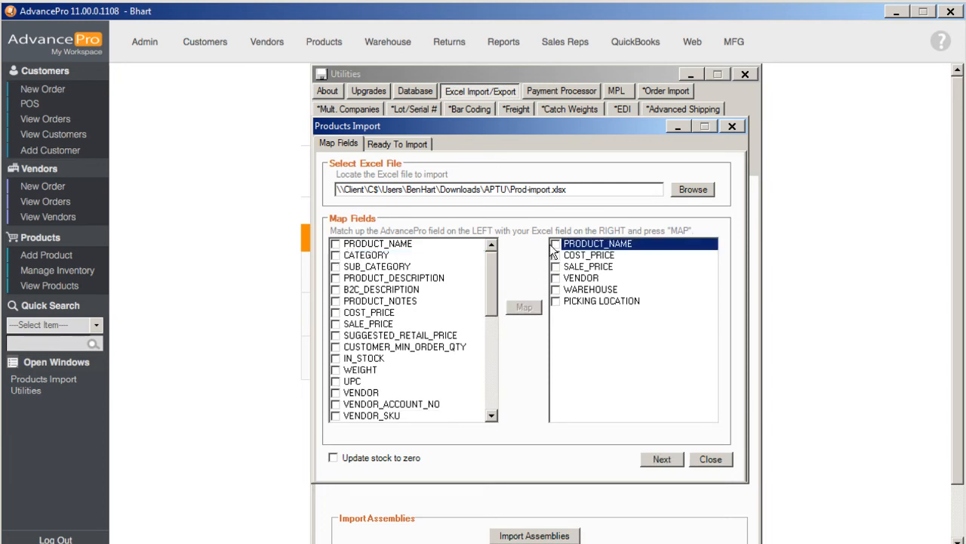
left_click(336, 245)
left_click(529, 308)
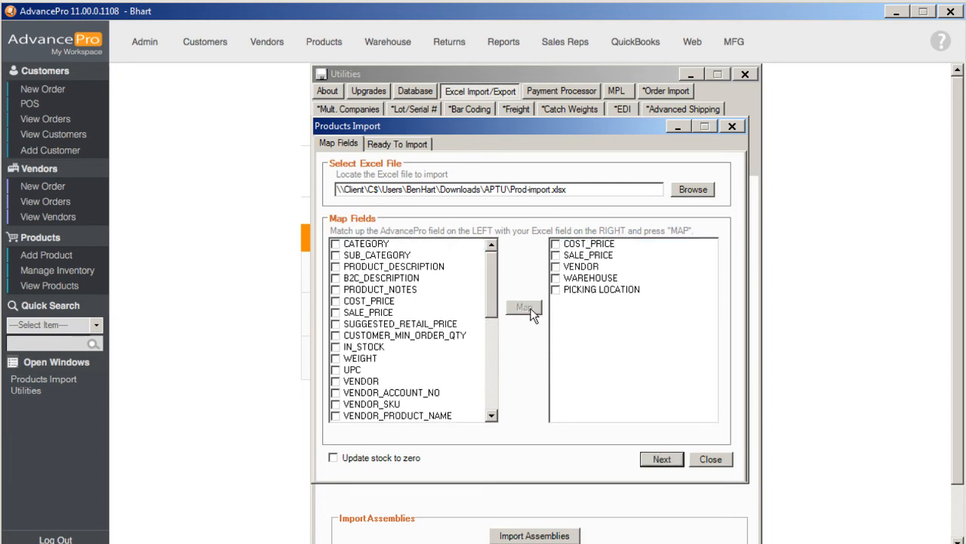
Map the WAREHOUSE and PICKING LOCATION columns to their AdvancePro fields and proceed to the Ready To Import review
left_click(556, 279)
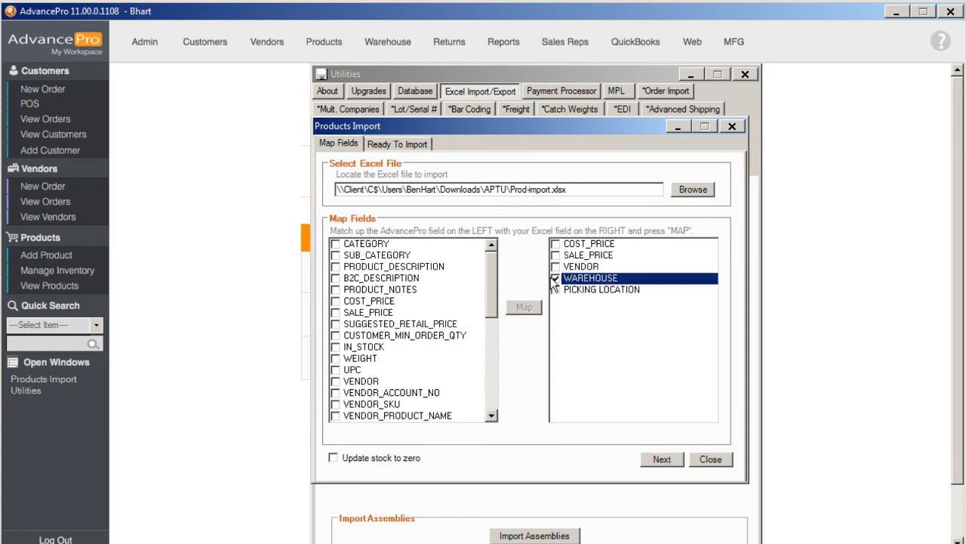
left_click_drag(494, 272, 498, 327)
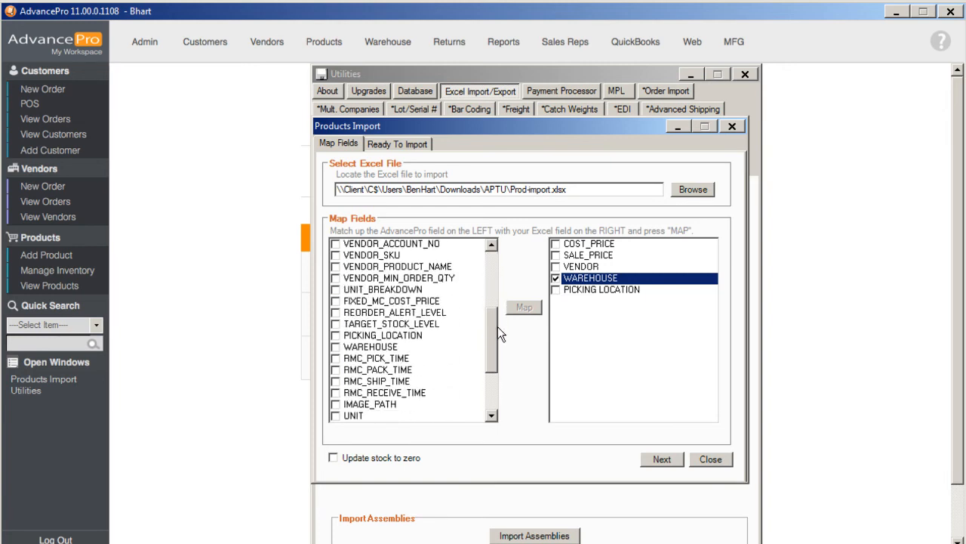
left_click(337, 347)
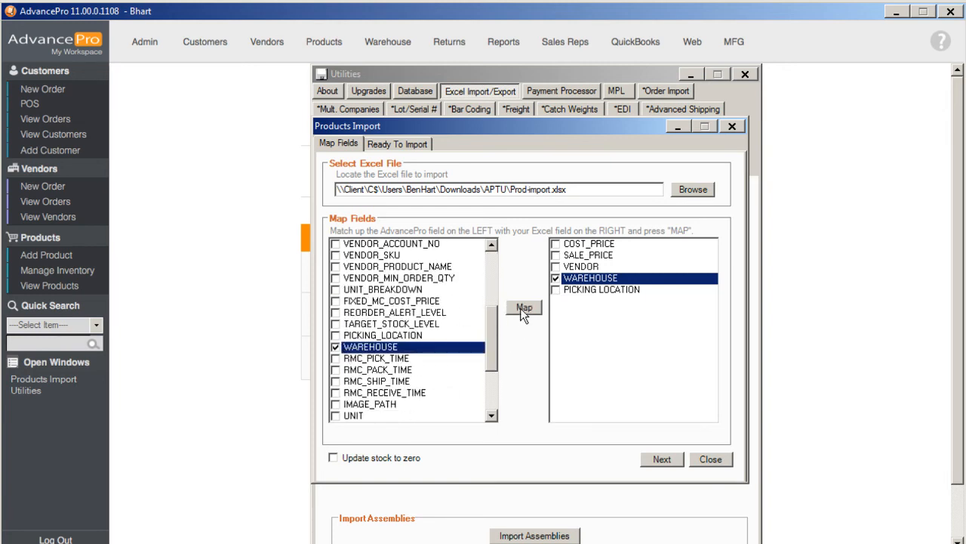
left_click(520, 307)
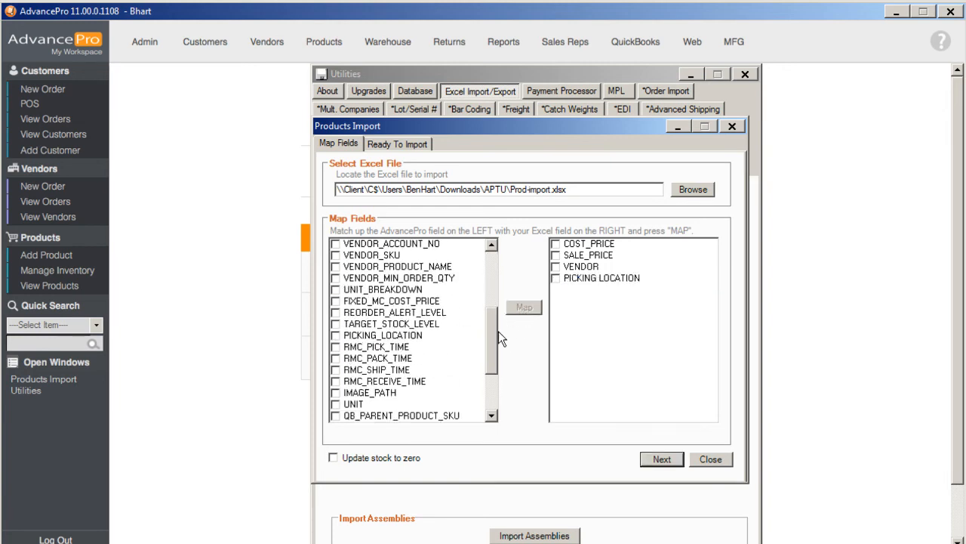
left_click(555, 278)
left_click(335, 335)
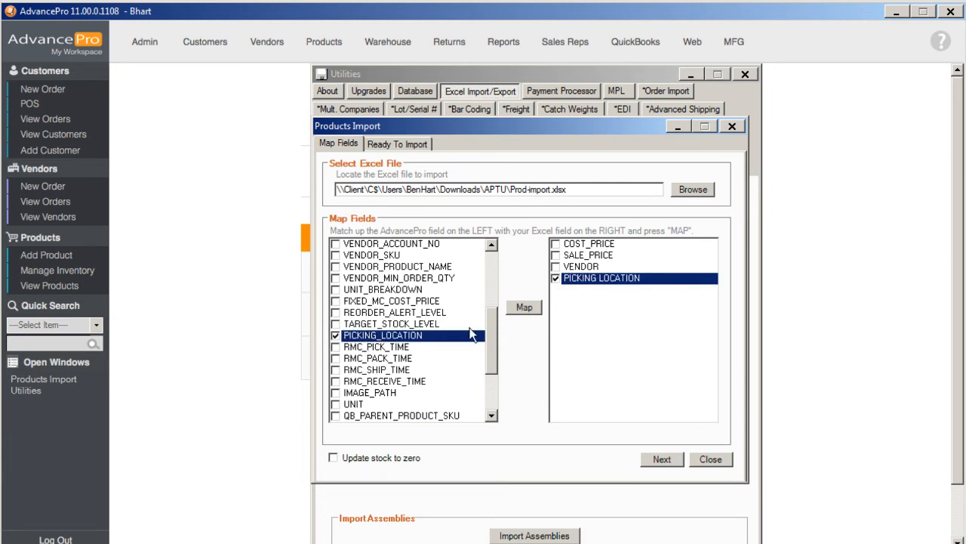
left_click(523, 307)
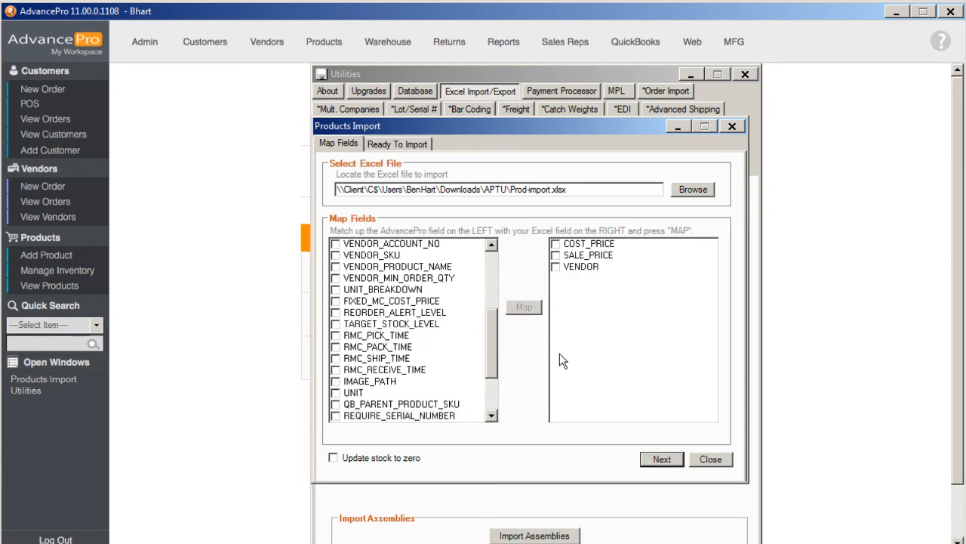
left_click(661, 459)
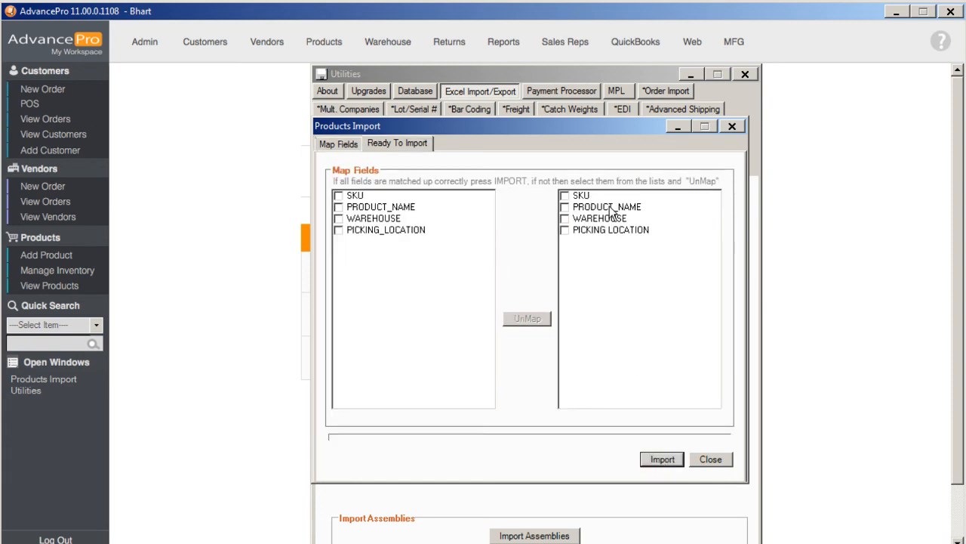
Select the mapped picking location pair, clear that selection, and close the product import without running it
left_click(566, 231)
left_click(338, 230)
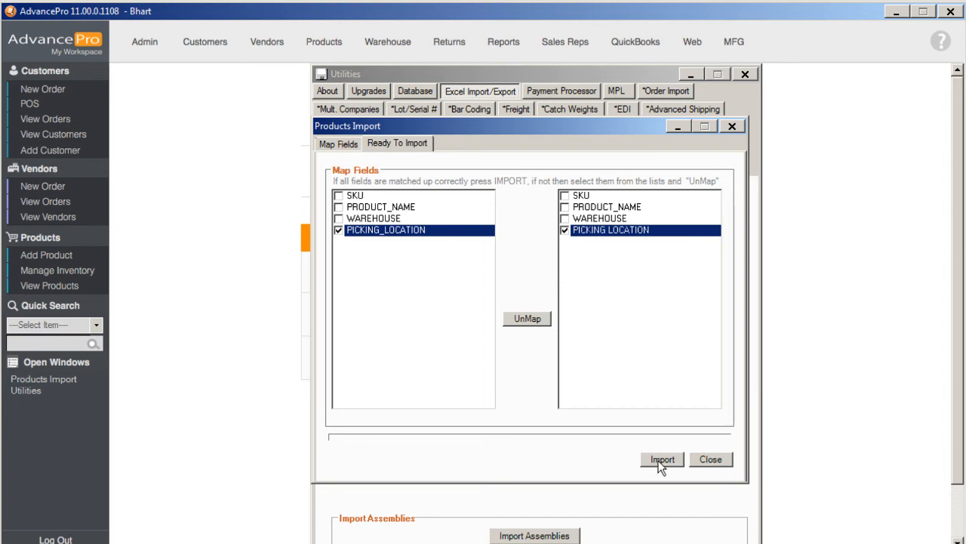
left_click(447, 257)
left_click(623, 270)
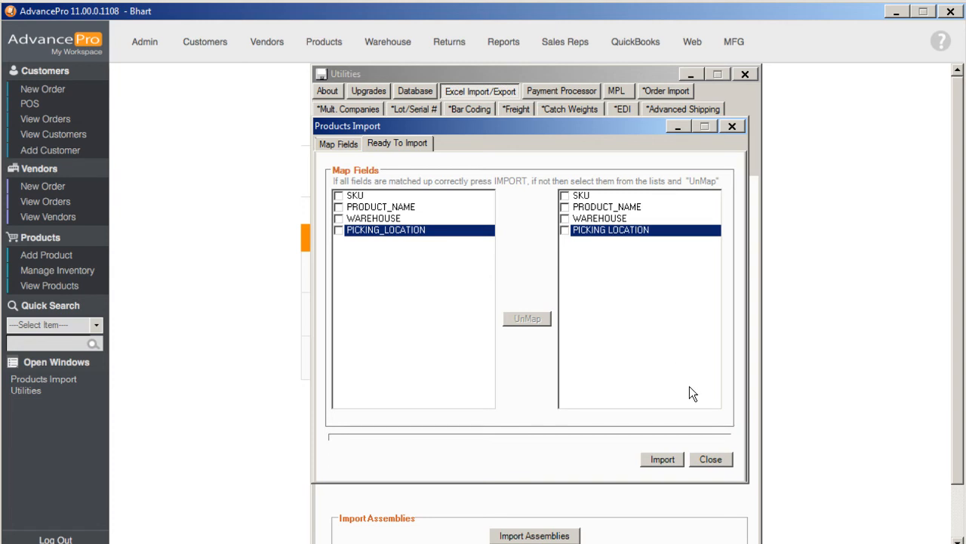
left_click(724, 462)
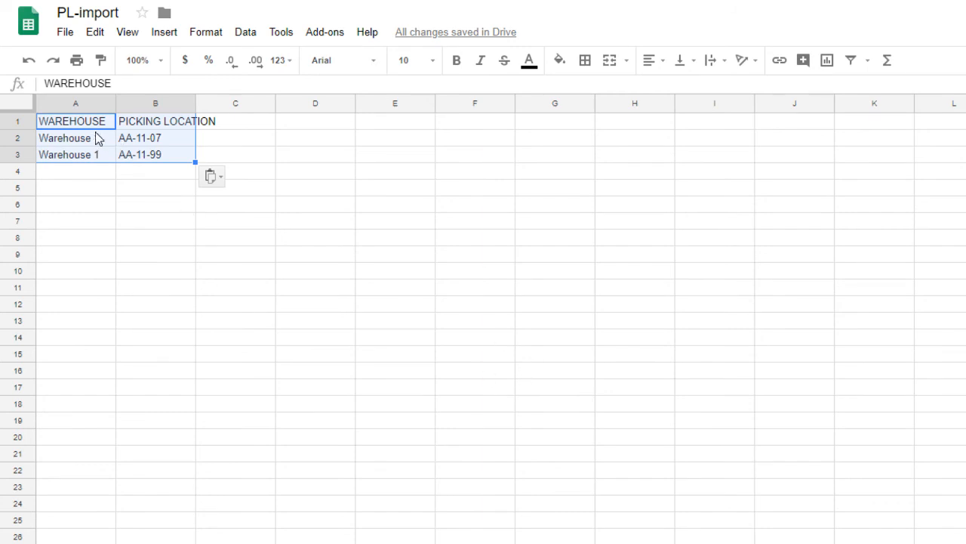
Examine the Warehouse 1 entries and their picking locations in the PL-import spreadsheet
left_click(89, 176)
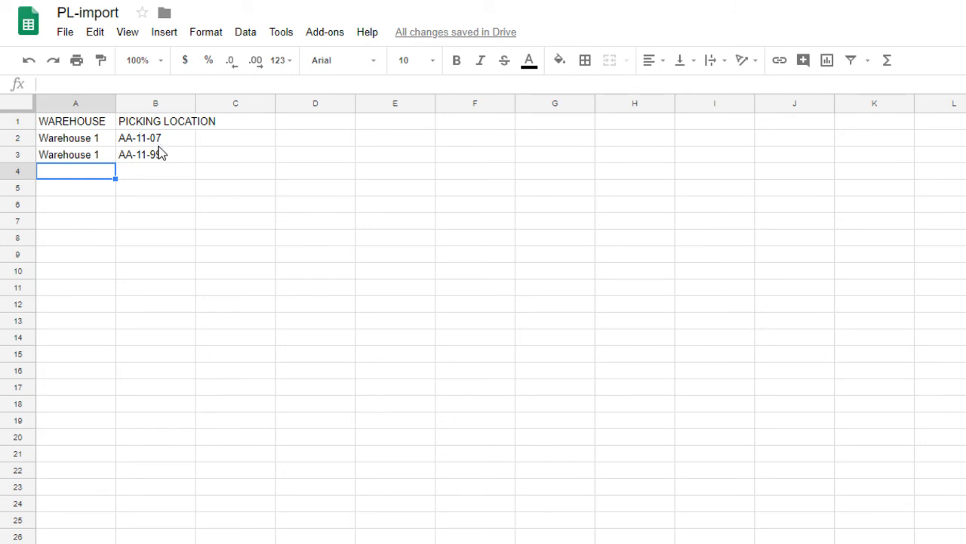
left_click(92, 144)
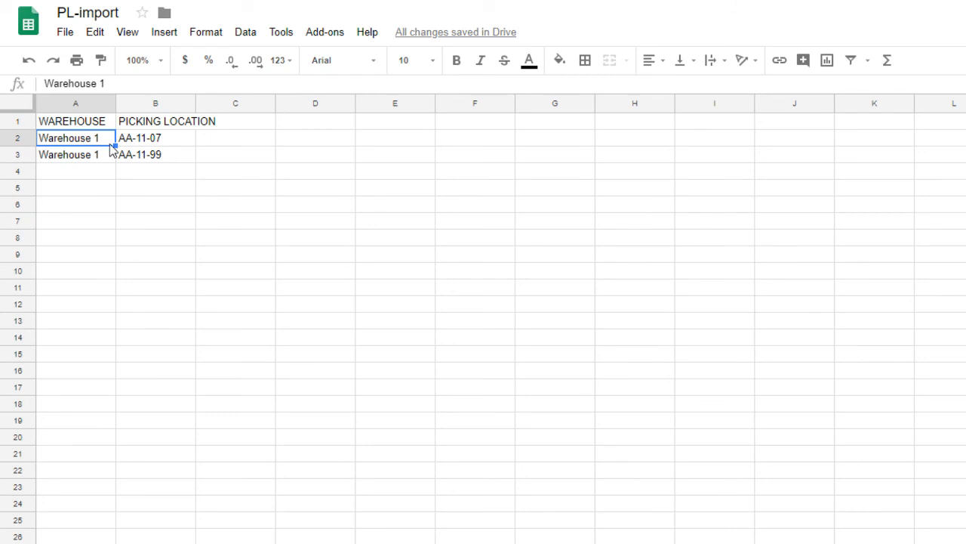
left_click(156, 144)
left_click(92, 144)
left_click(129, 144)
left_click(81, 142)
Add a row below the existing entries with warehouse Warehouse 2 and picking location BB-11-03
left_click(108, 173)
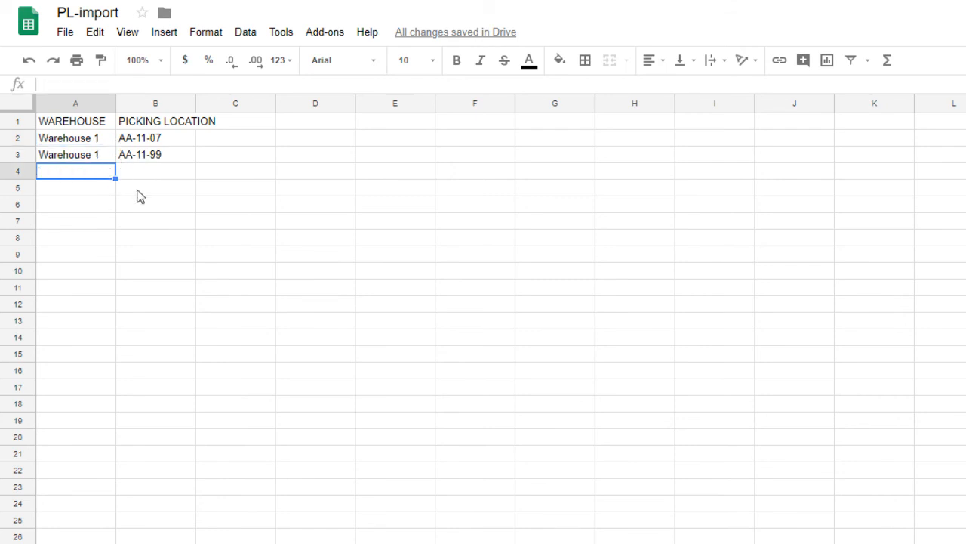
type("Wareh")
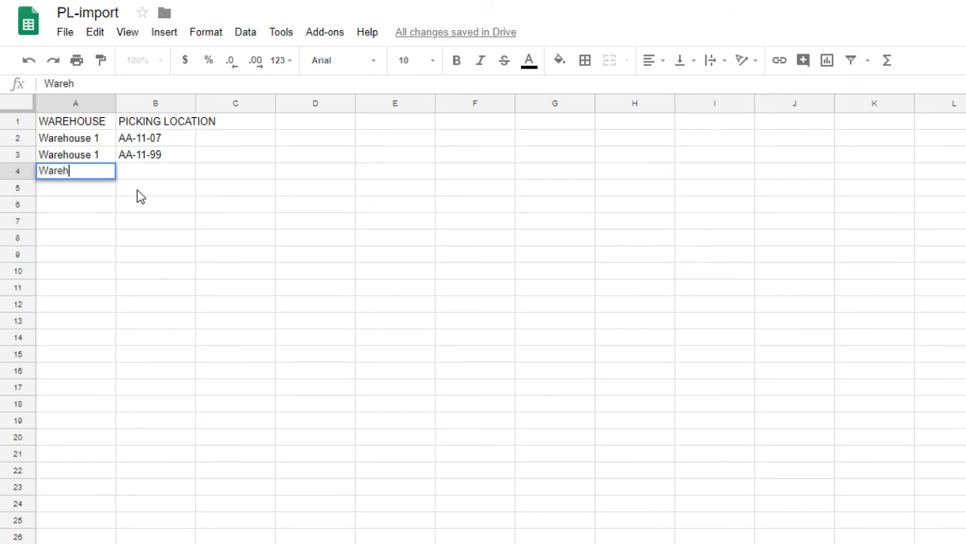
type("ouse 2")
left_click(131, 175)
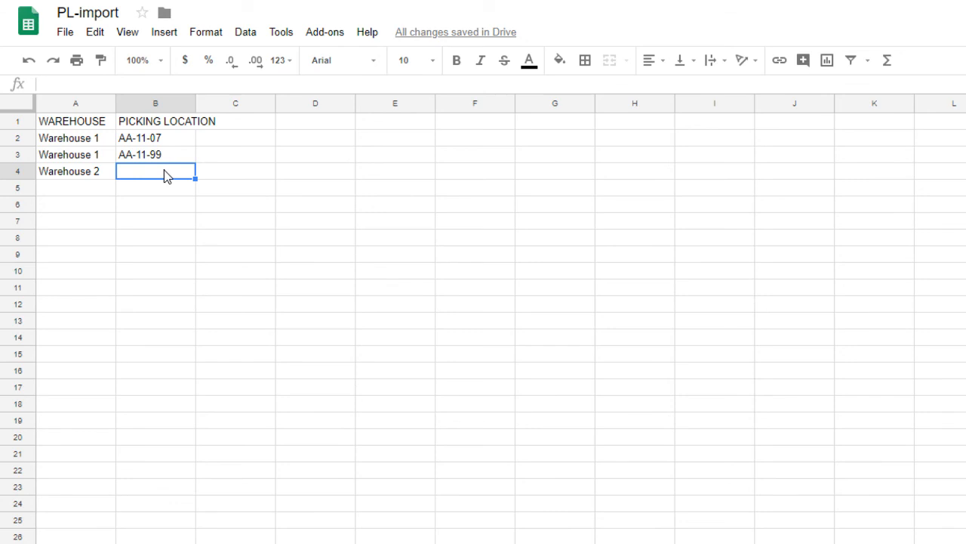
type("BB-11-")
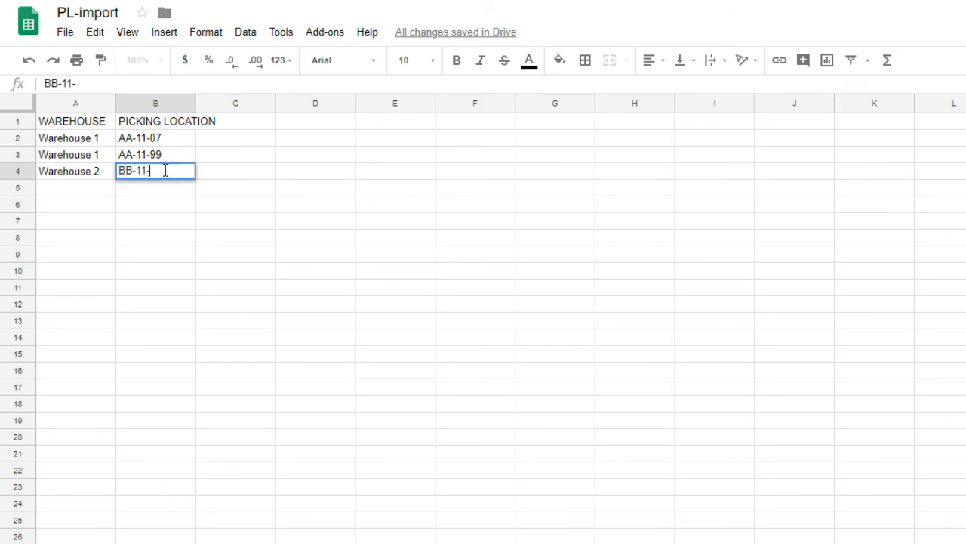
type("03")
Switch to AdvancePro, reopen Utilities, and open Manage Multiple Picking Locations from the MPL settings
key("alt+Tab")
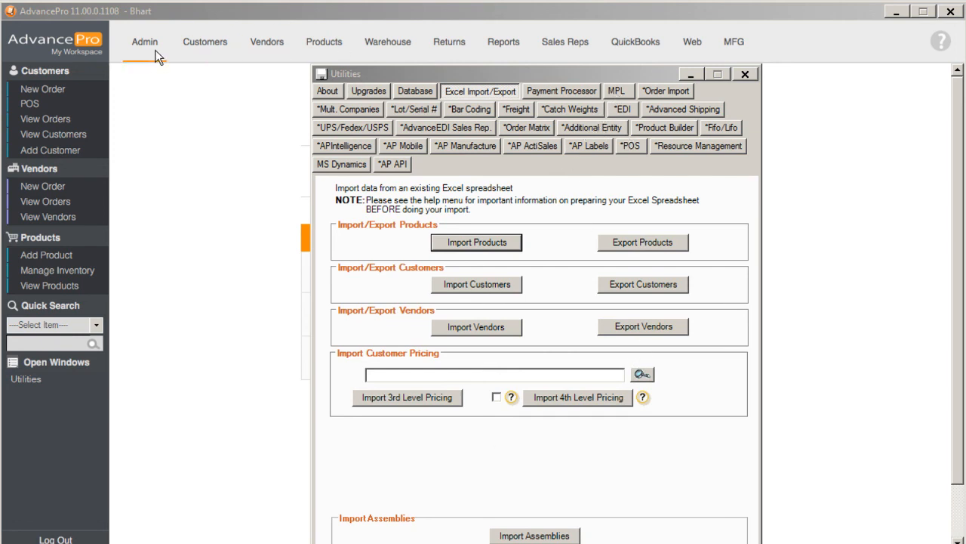
left_click(747, 74)
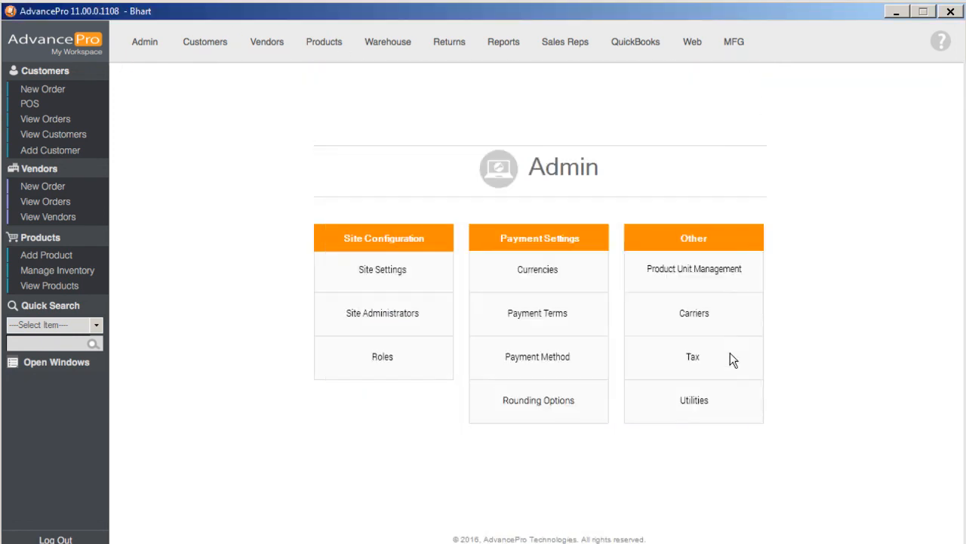
left_click(729, 408)
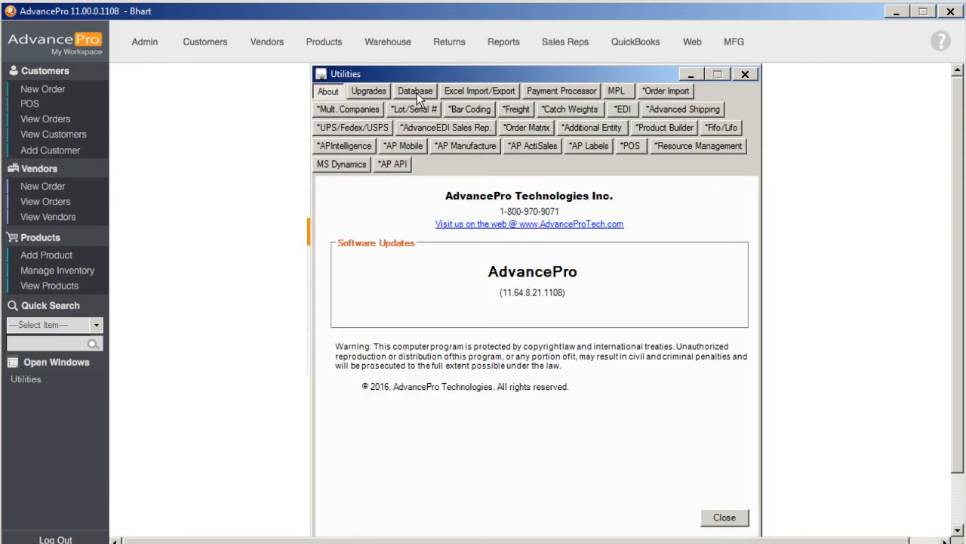
left_click(416, 93)
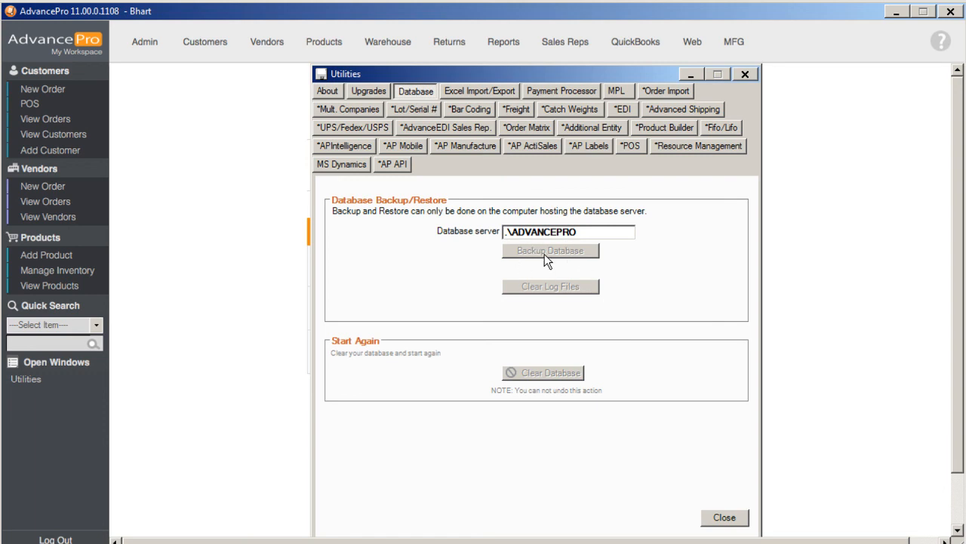
left_click(615, 91)
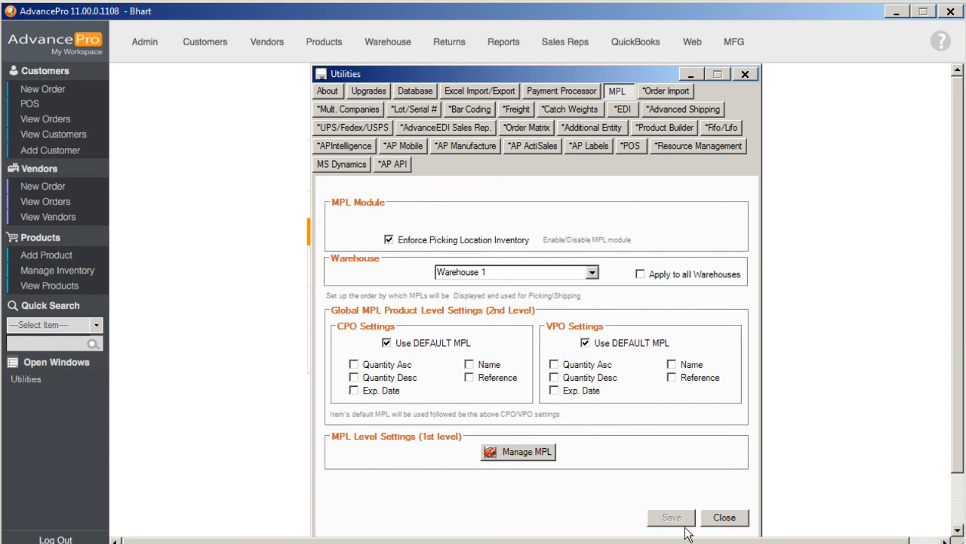
left_click(537, 455)
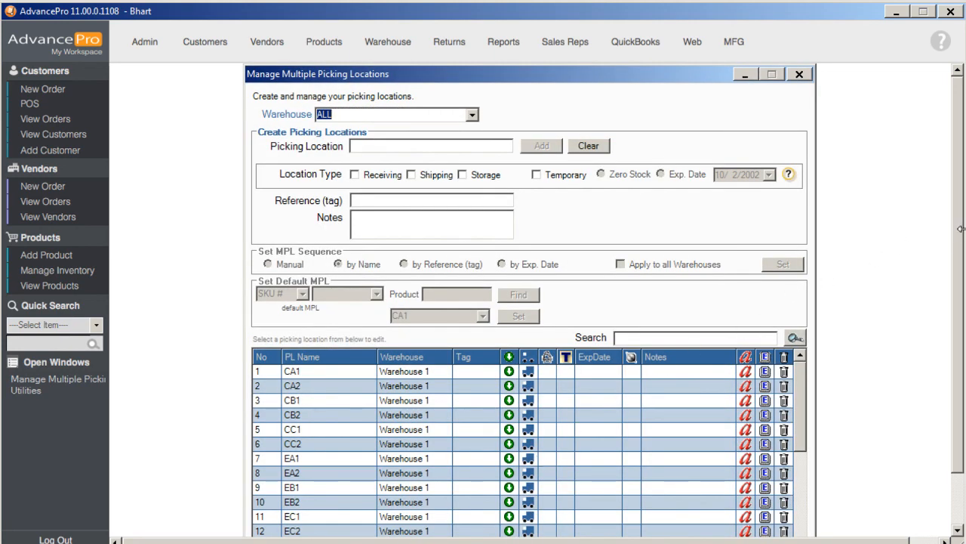
Open the Excel import for picking locations, view its file selection, and close both without importing
left_click_drag(959, 229, 955, 305)
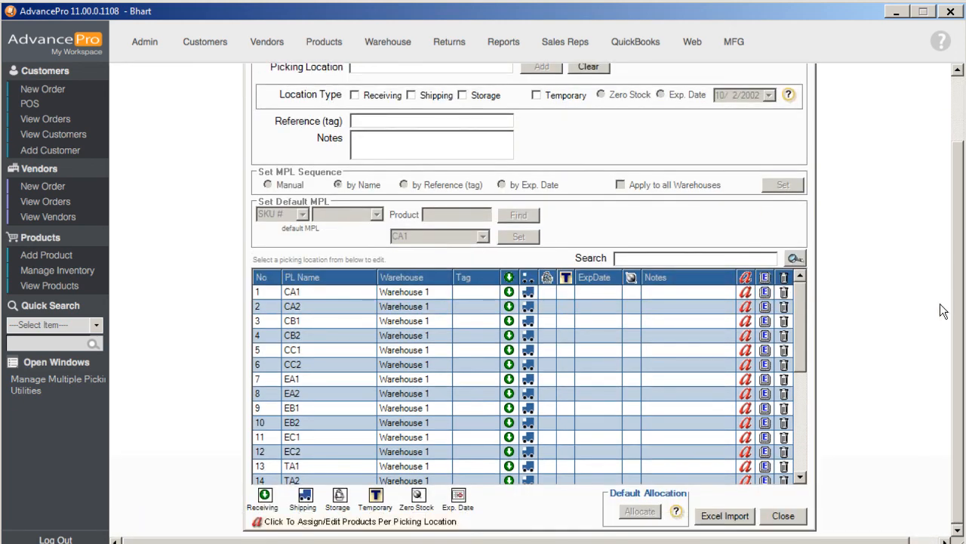
left_click(725, 520)
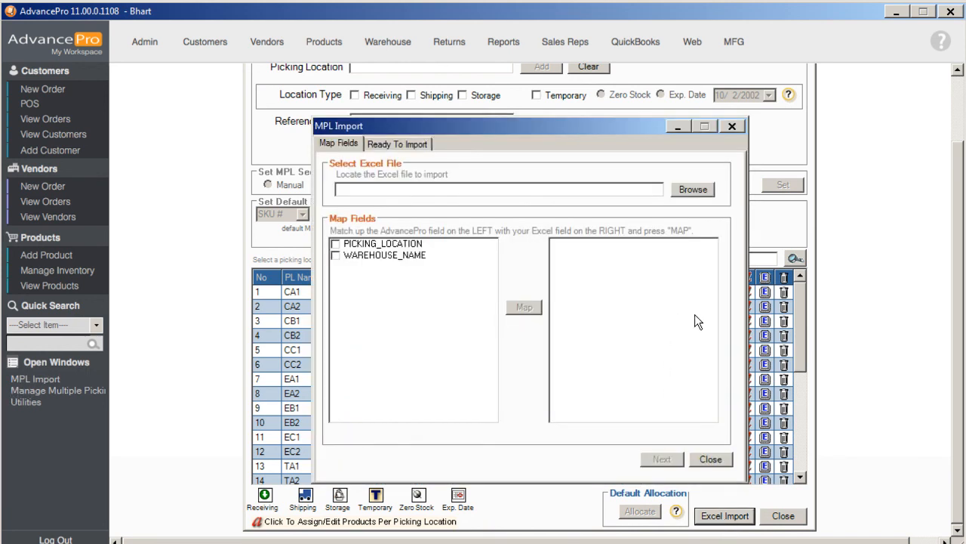
left_click(693, 192)
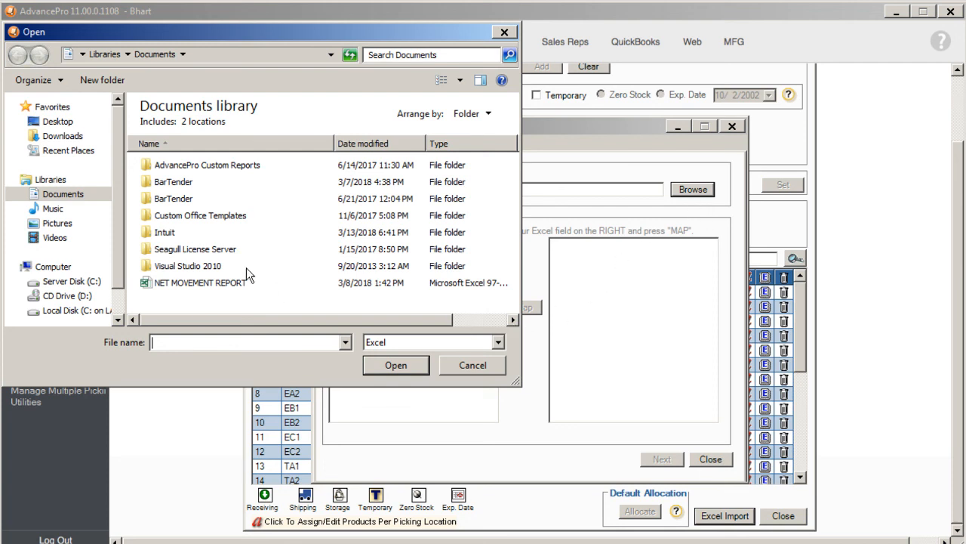
left_click(497, 368)
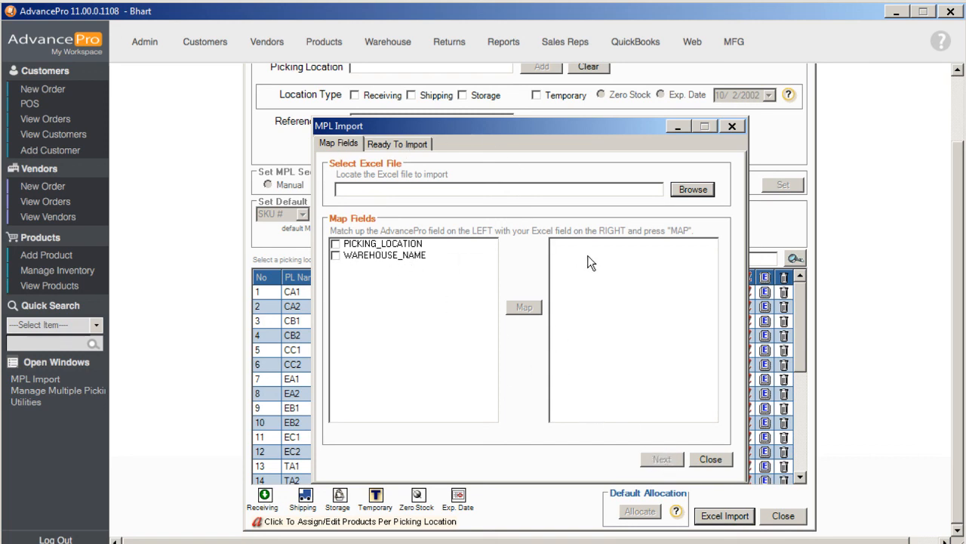
left_click(714, 460)
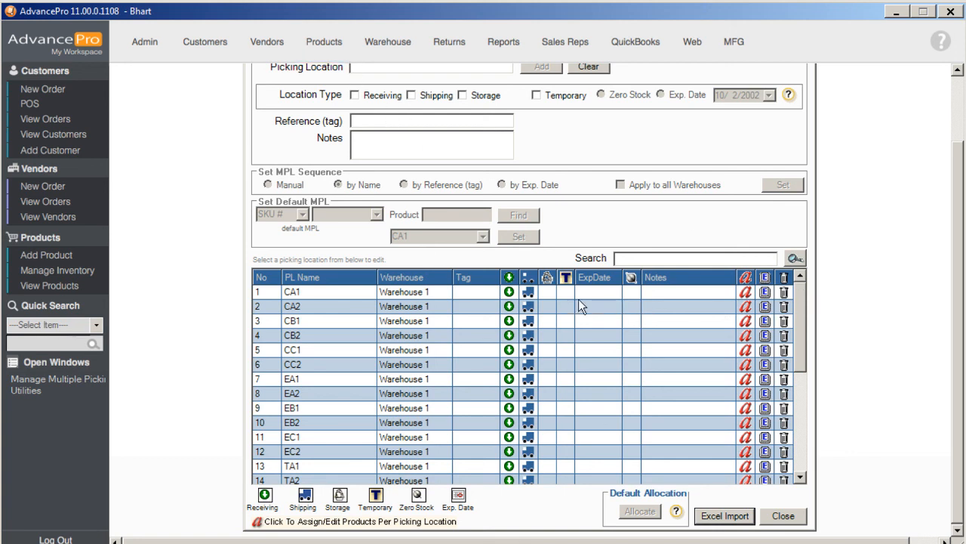
Open the CA1 picking location of Warehouse 1 for editing
left_click(765, 291)
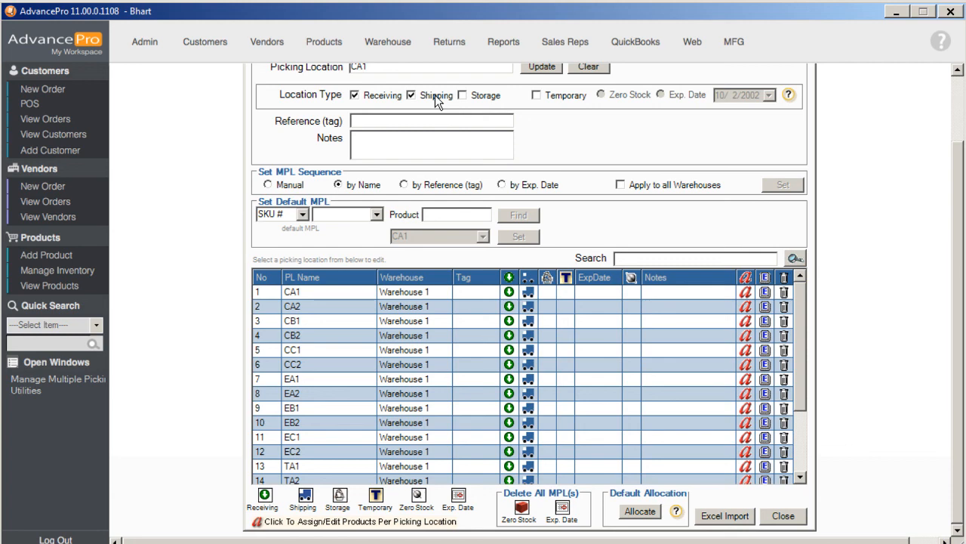
scroll(957, 240, "up", 2)
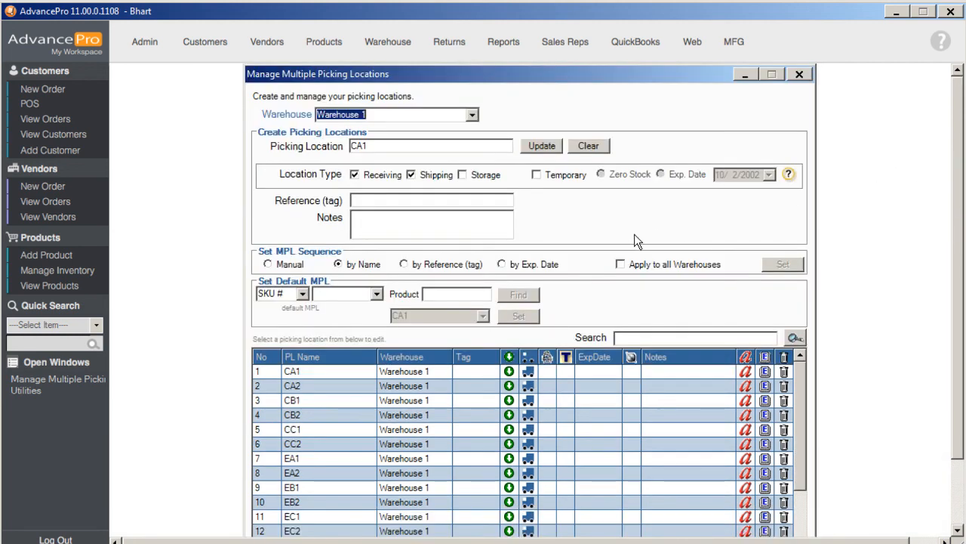